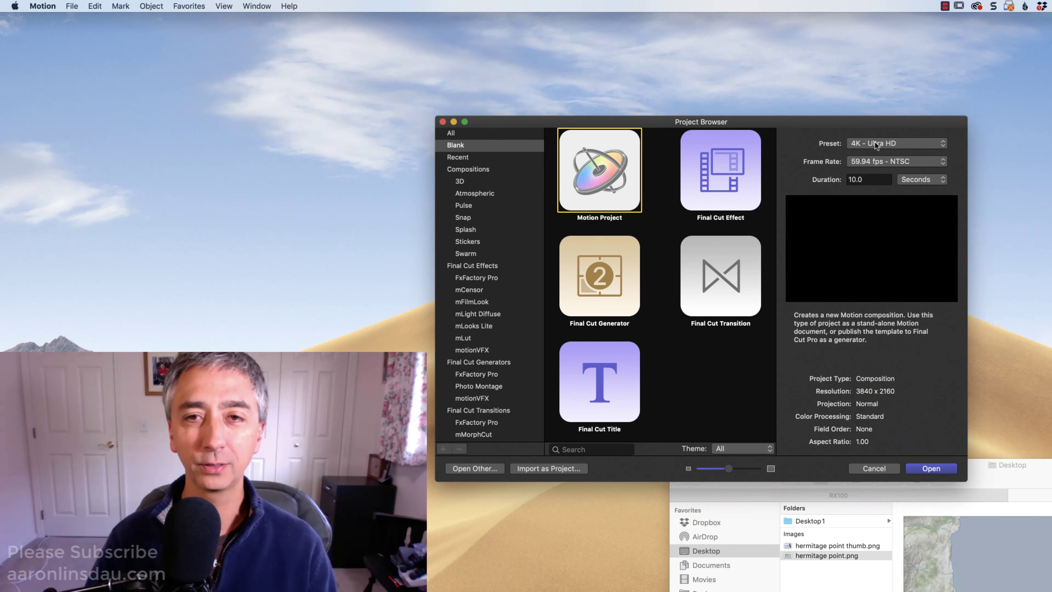
- Create a 4K Ultra HD Motion project at 29.97 fps NTSC, 10 seconds long
left_click(886, 145)
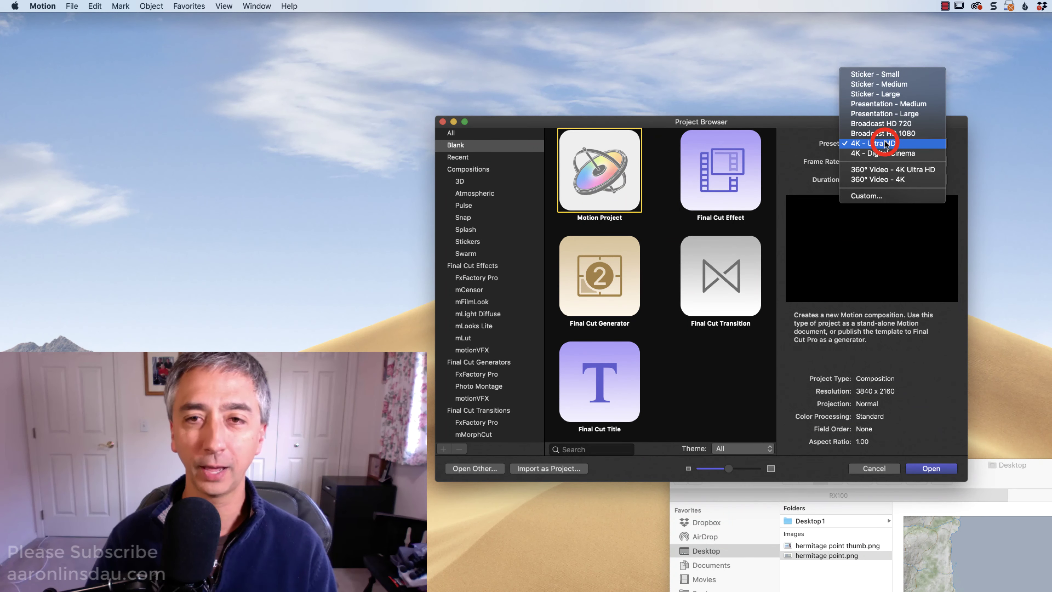
left_click(870, 143)
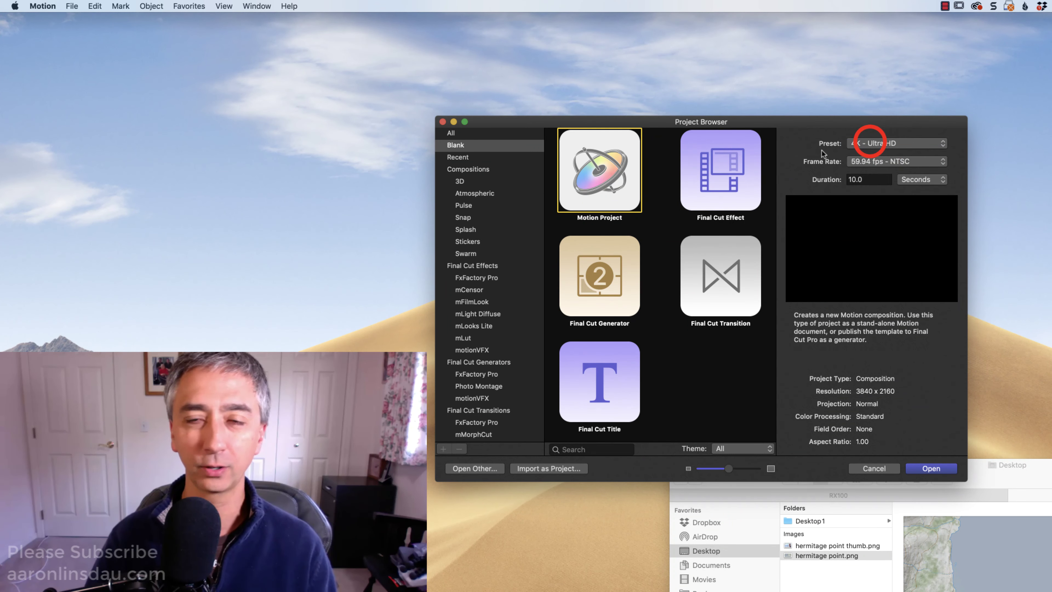
left_click(867, 165)
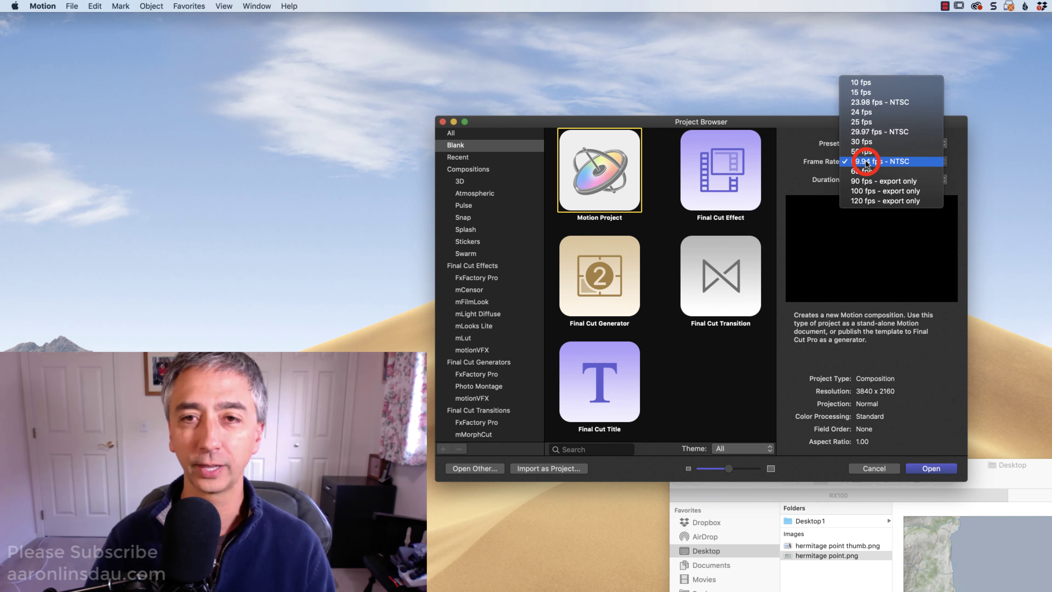
left_click(875, 132)
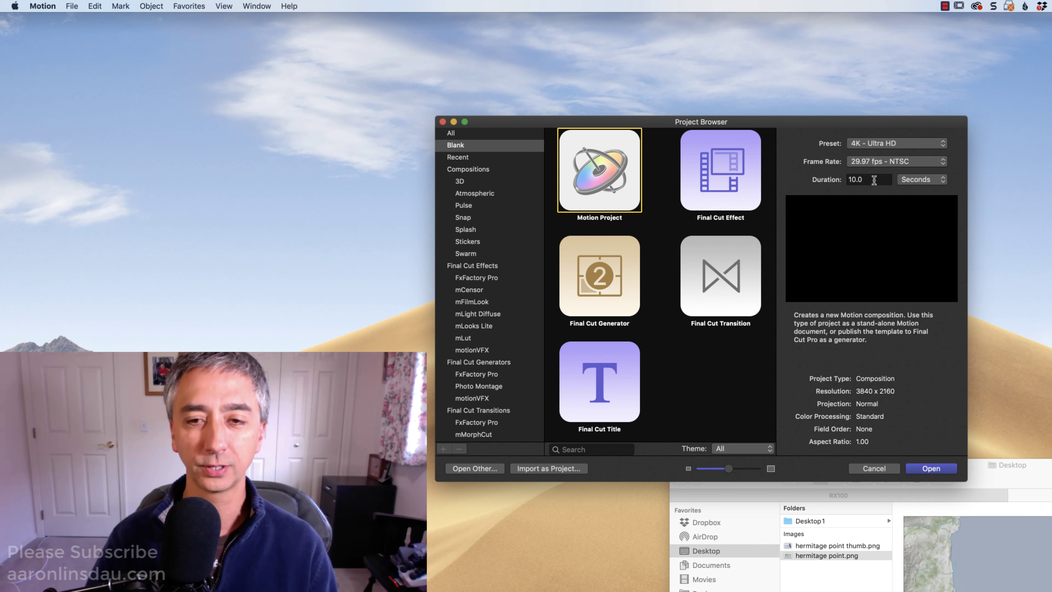
left_click(931, 469)
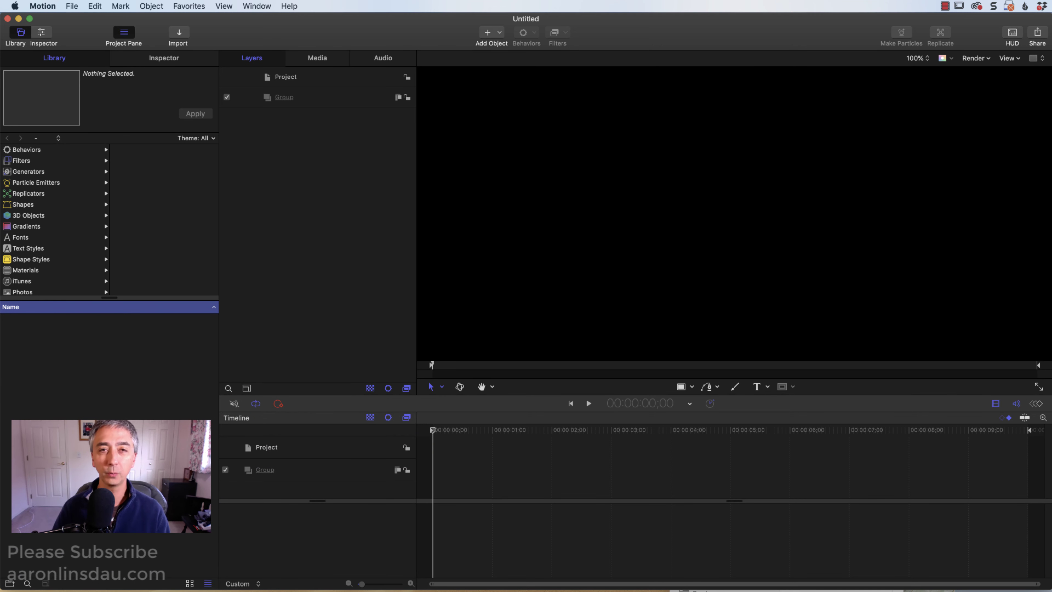
- Import hermitage point.png from the Desktop folder into Group 1 as a layer
key("super+Tab")
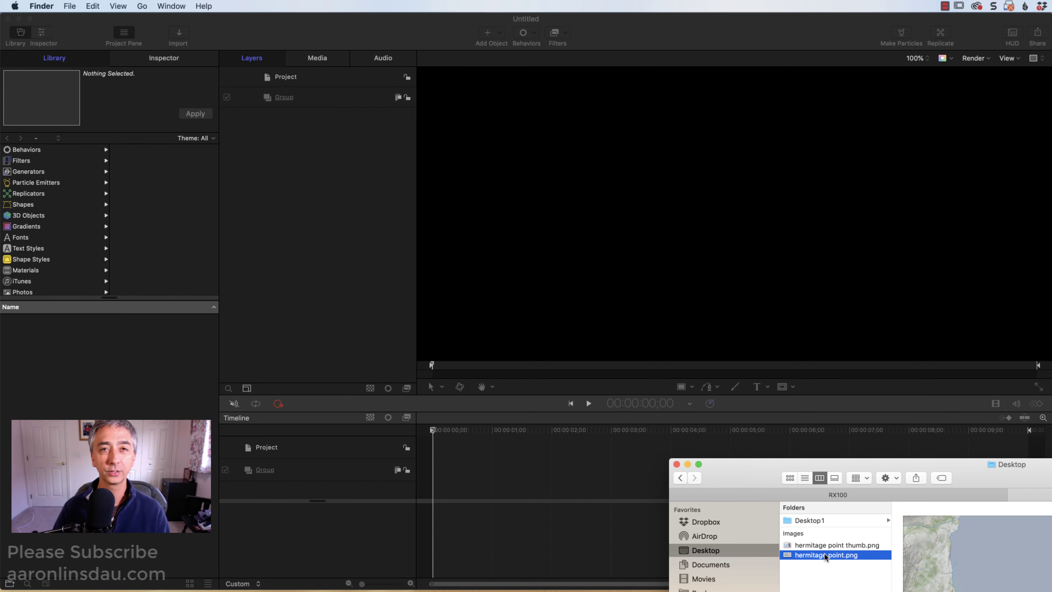
left_click_drag(833, 553, 347, 210)
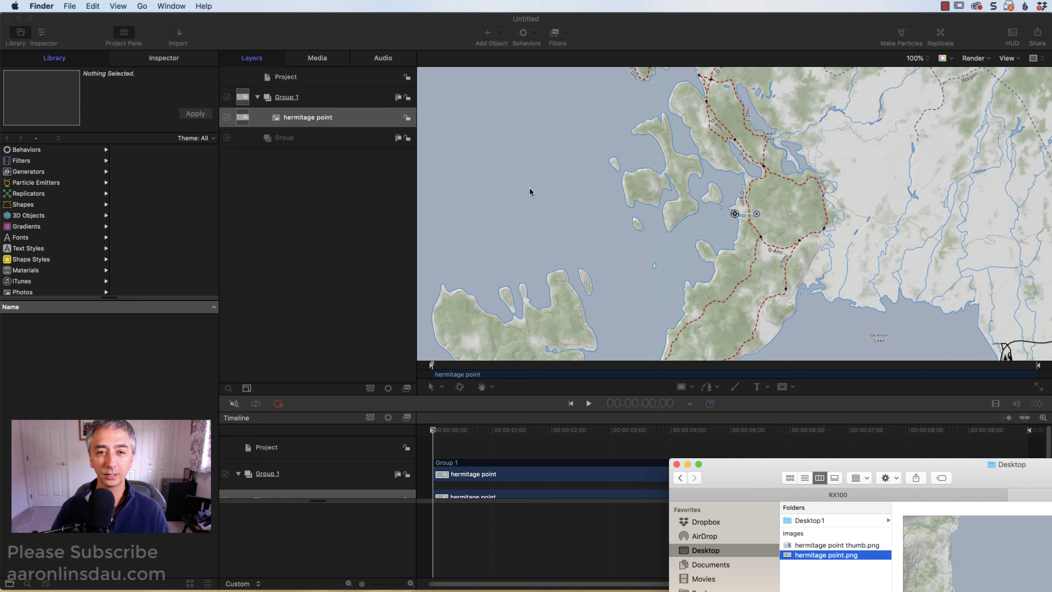
- Zoom the canvas to 50%, lock the hermitage point layer, and select Group 1 in the timeline
left_click(353, 44)
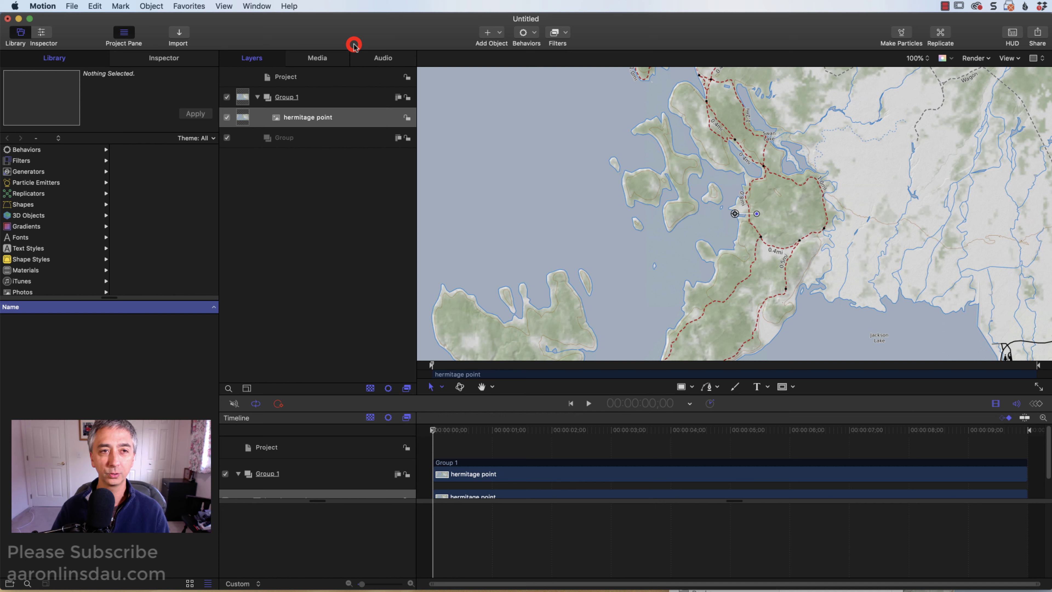
key("super+minus")
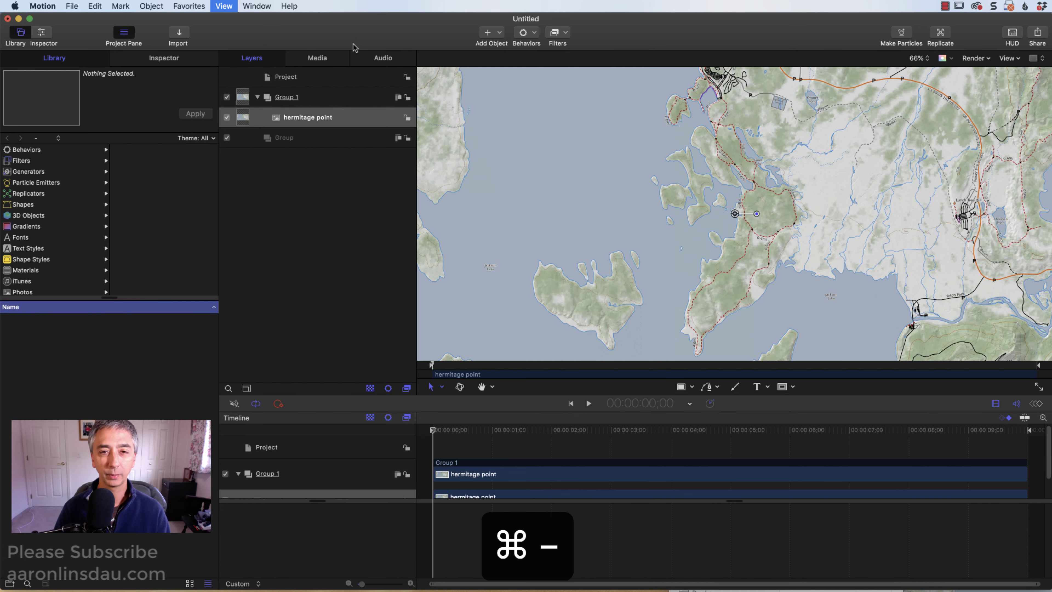
key("super+minus")
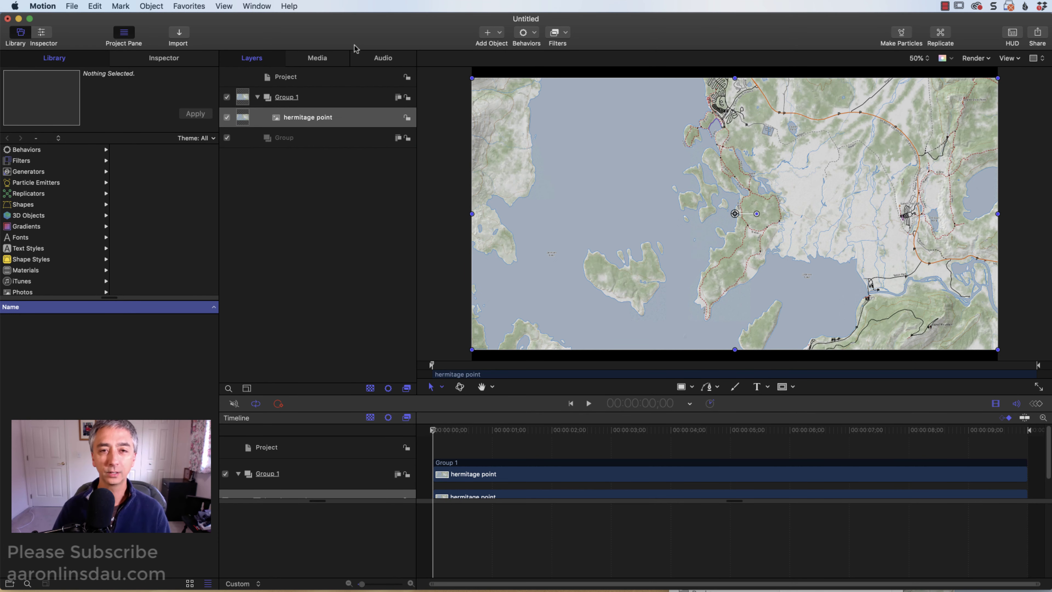
left_click(407, 119)
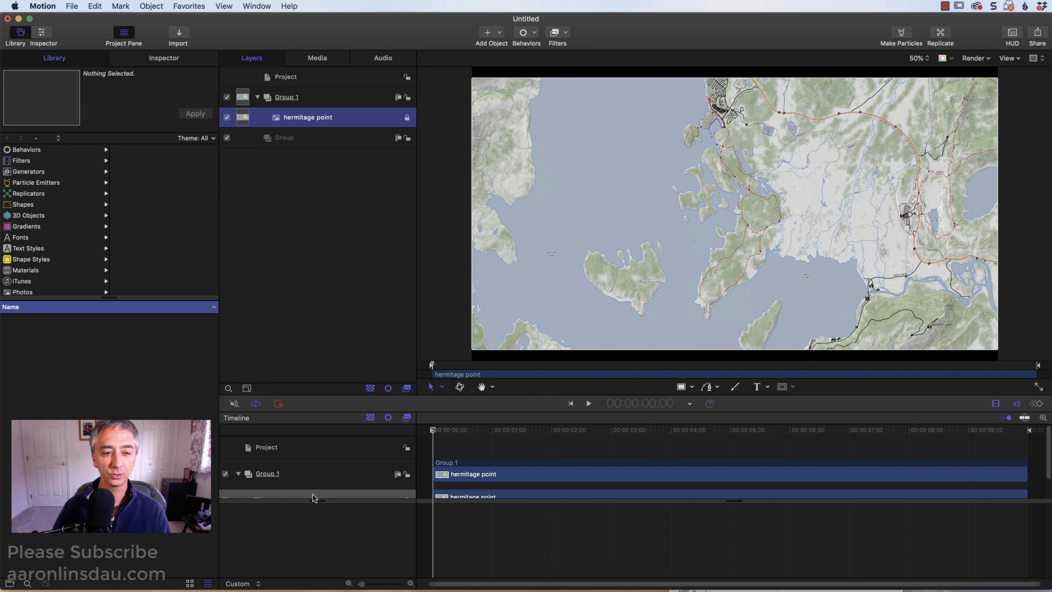
left_click(320, 502)
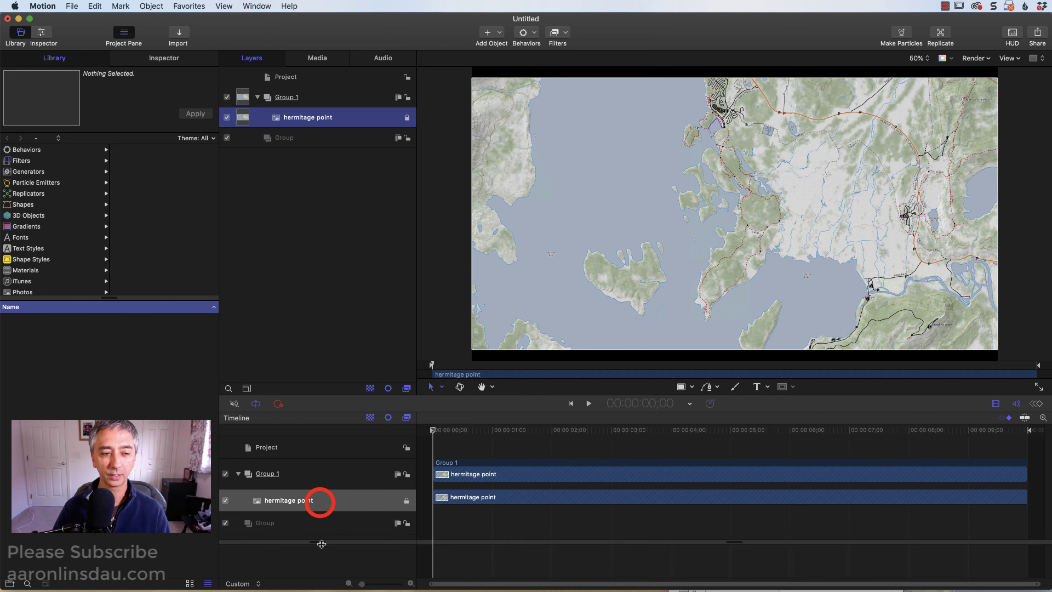
left_click(336, 473)
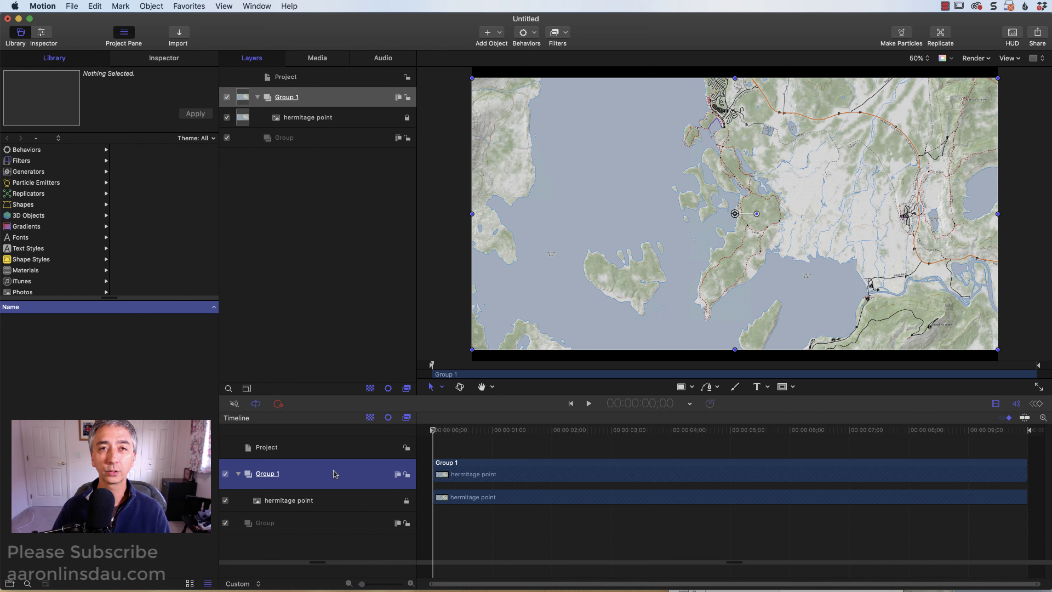
- Start a Bezier path at the trail's northern end and trace it down the shoreline
left_click(710, 387)
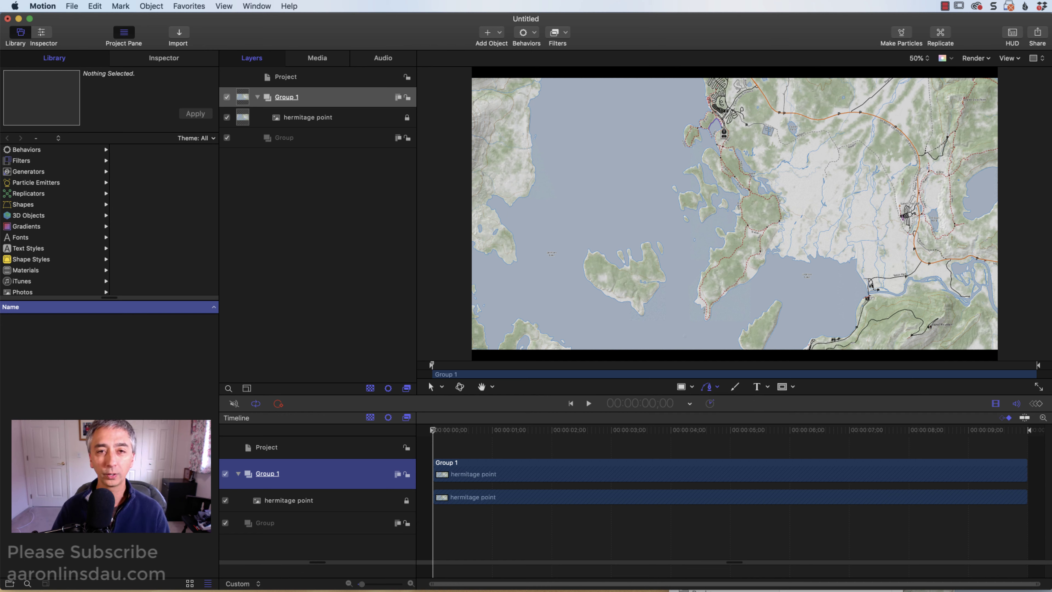
left_click(725, 133)
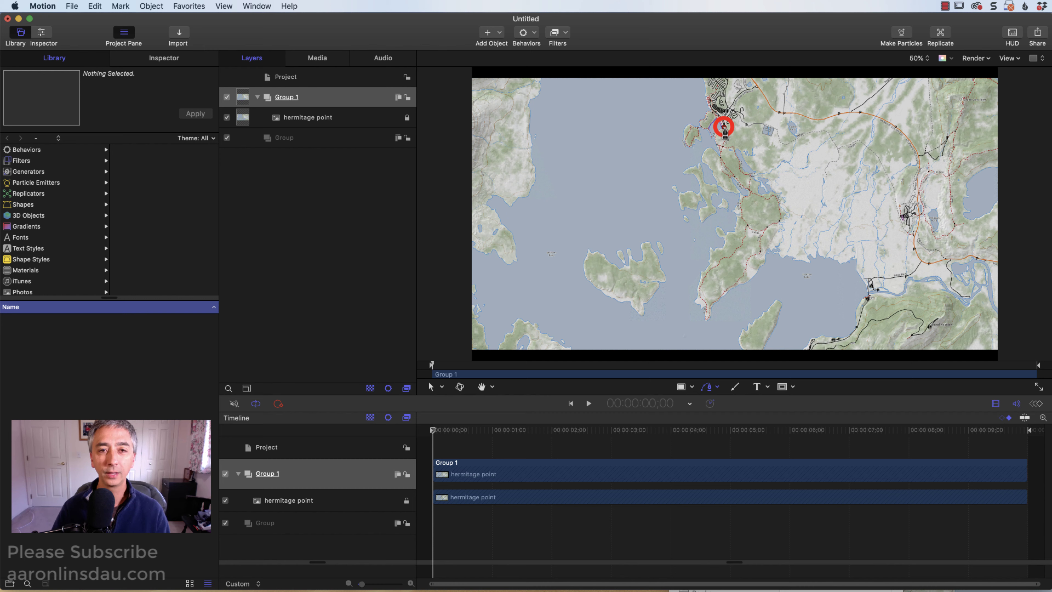
left_click(723, 143)
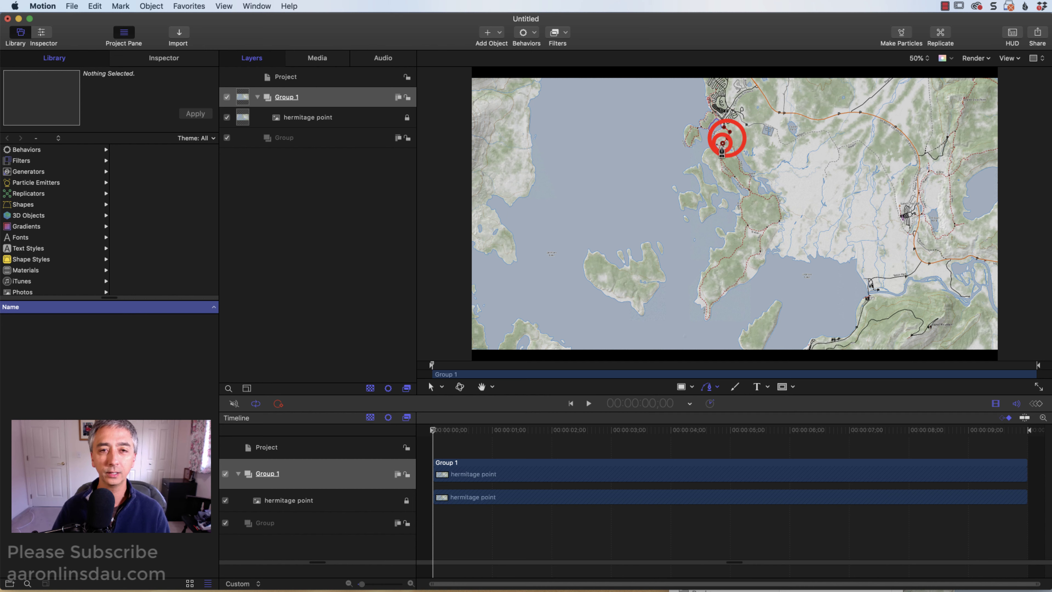
left_click(721, 148)
left_click(722, 154)
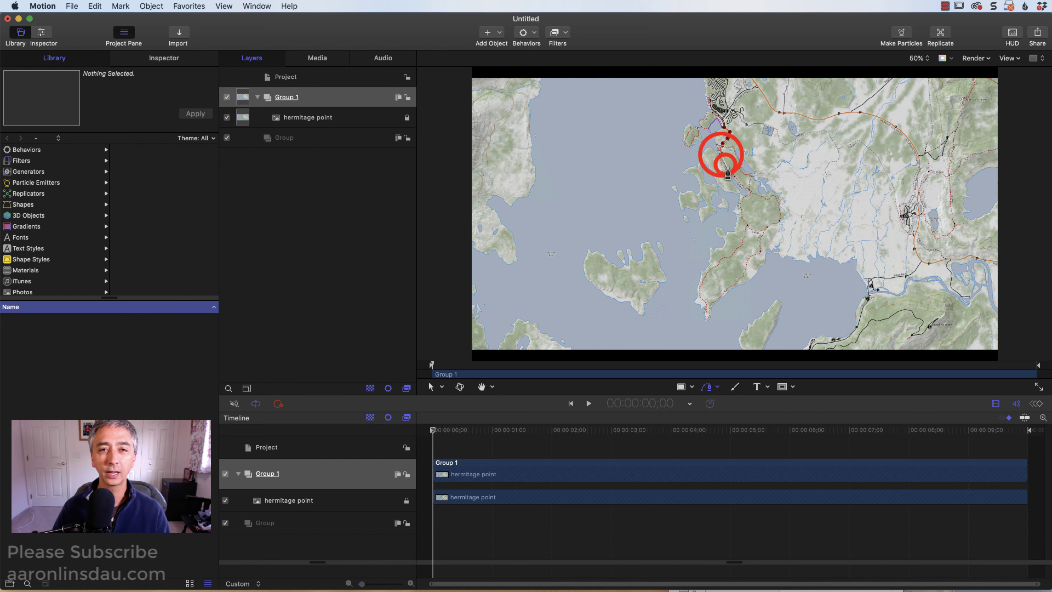
left_click(737, 178)
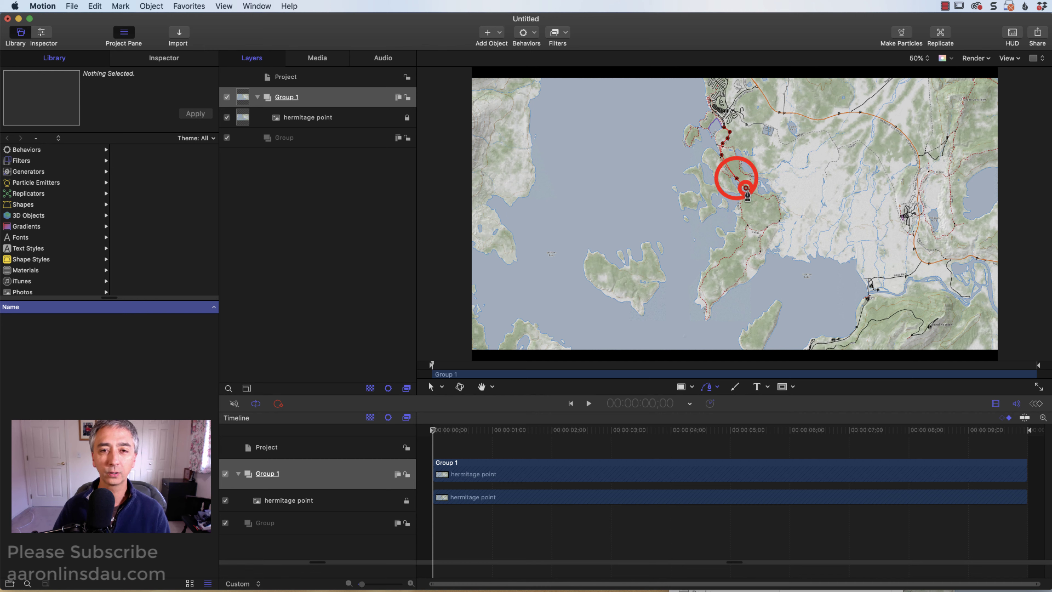
left_click(746, 188)
left_click(748, 196)
left_click(741, 203)
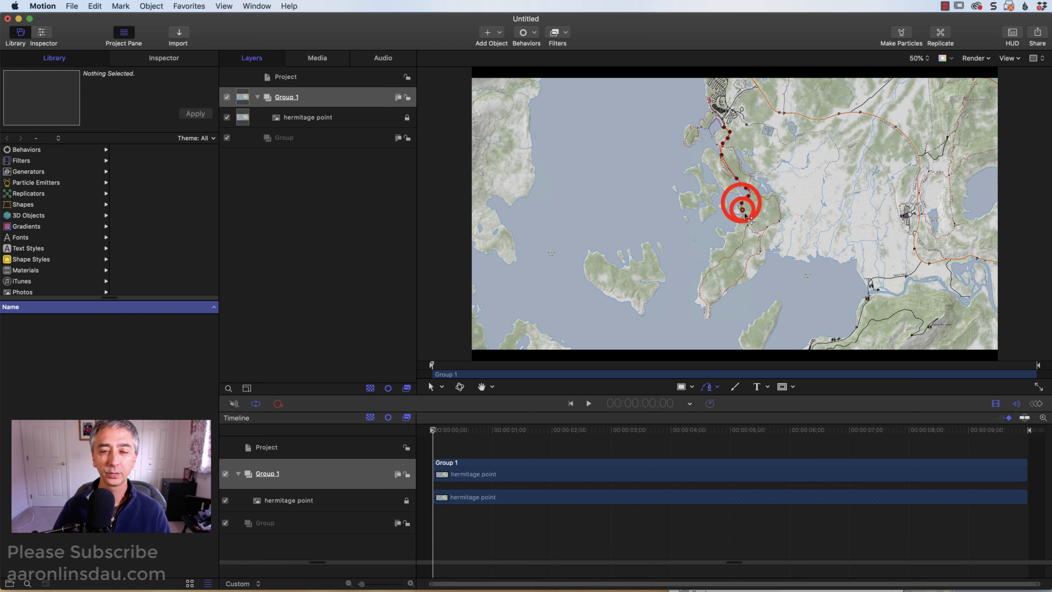
left_click(743, 209)
left_click(745, 221)
left_click(747, 227)
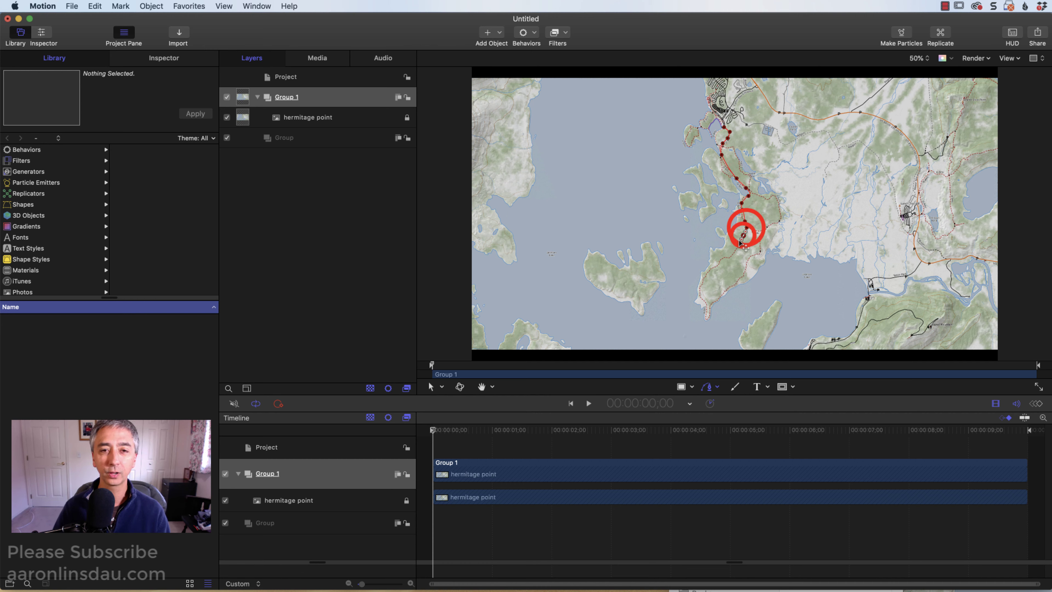
- Continue the Bezier path south along the trail and finish it at the southern point
left_click(743, 235)
left_click(735, 250)
left_click(729, 257)
left_click(721, 259)
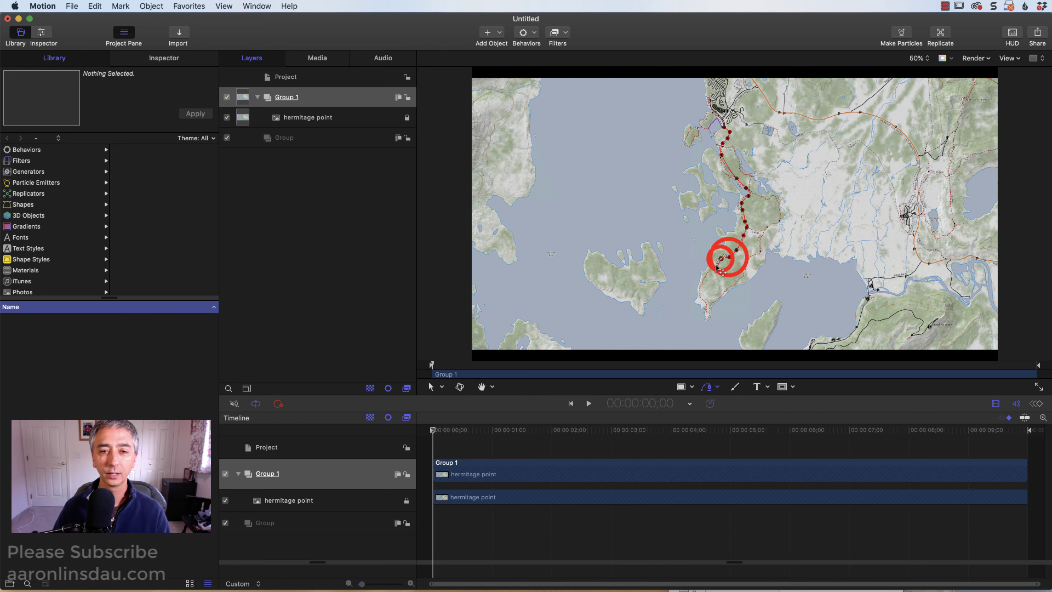
left_click(714, 268)
left_click(707, 272)
left_click(701, 278)
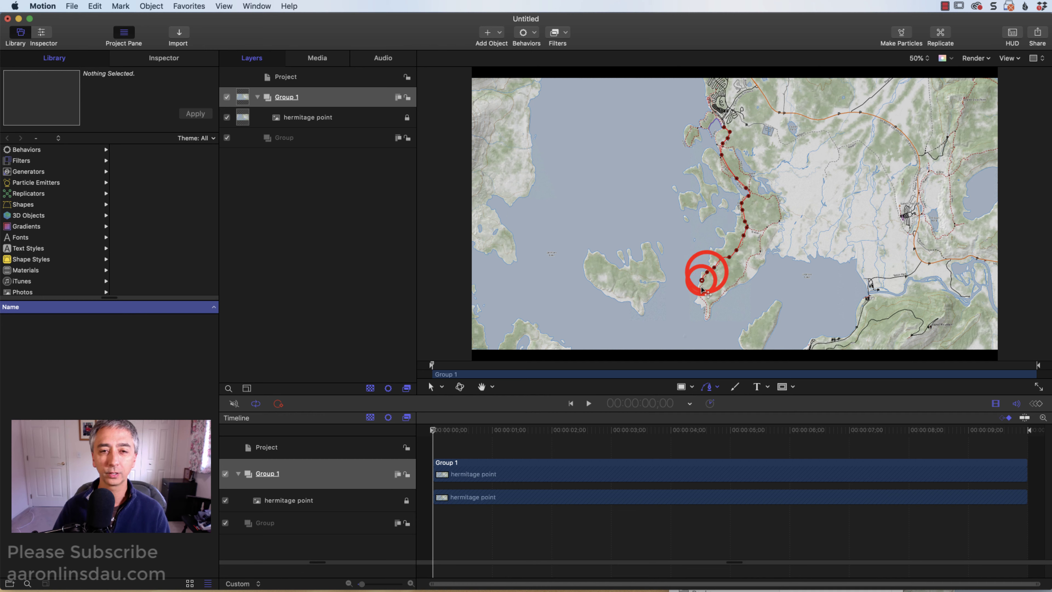
left_click(701, 292)
left_click(703, 300)
left_click(706, 307)
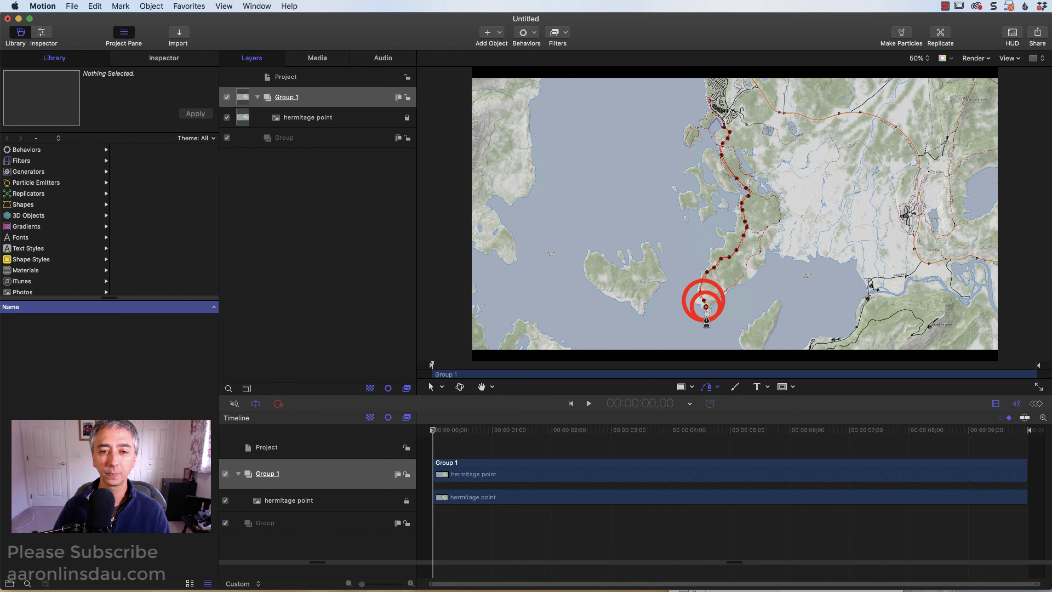
double_click(706, 319)
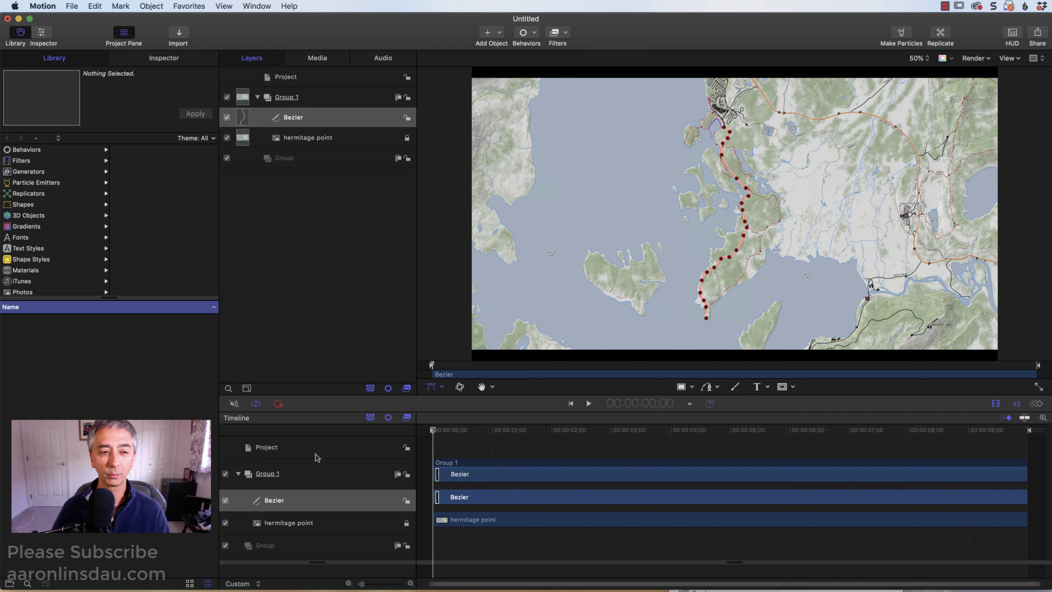
left_click(308, 447)
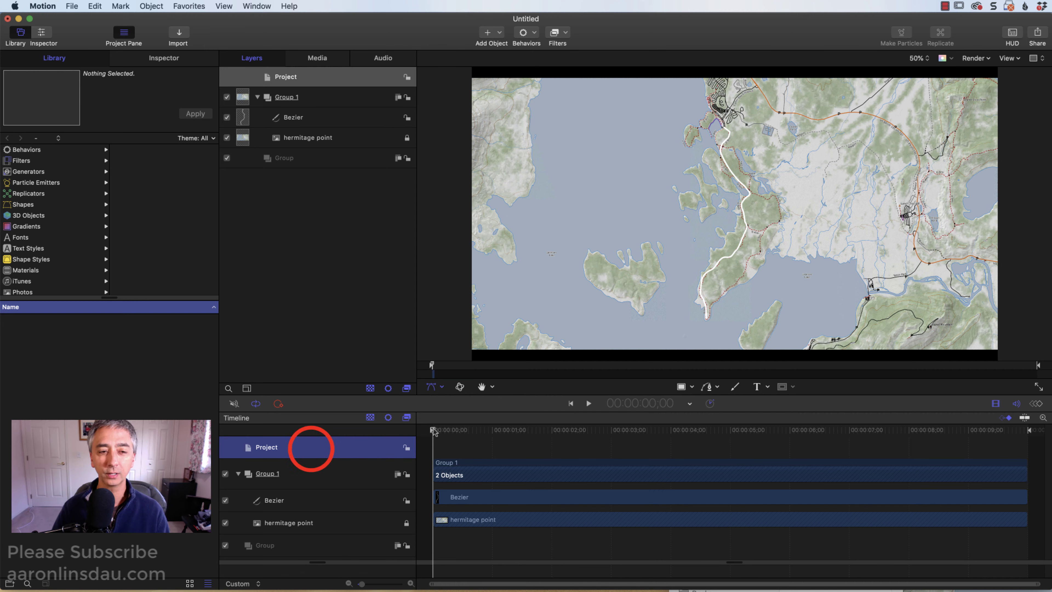
mouse_move(432, 430)
left_mouse_down()
mouse_move(442, 431)
mouse_move(430, 429)
left_mouse_up()
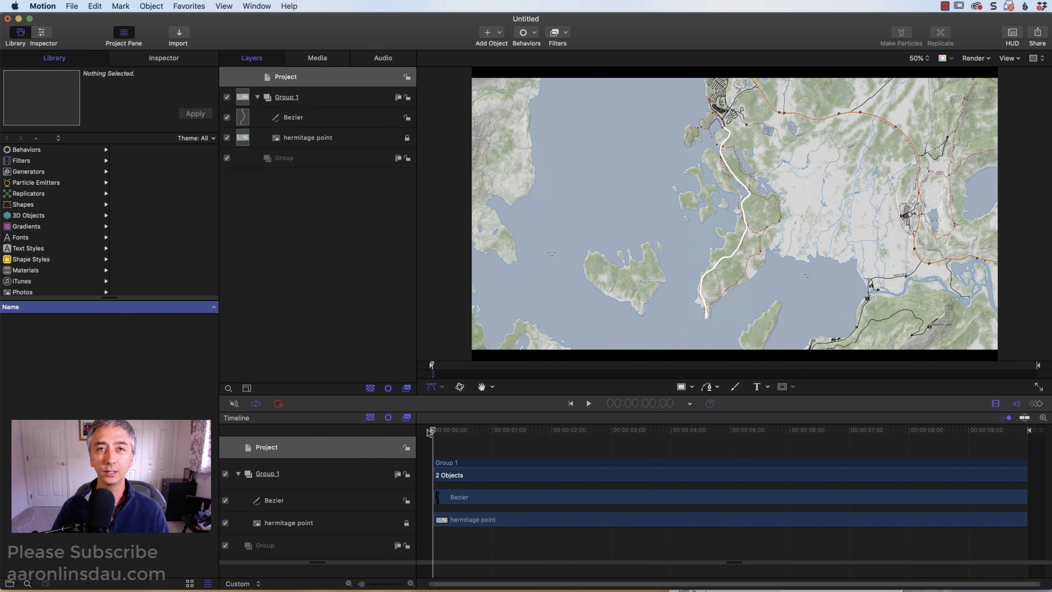
key("space")
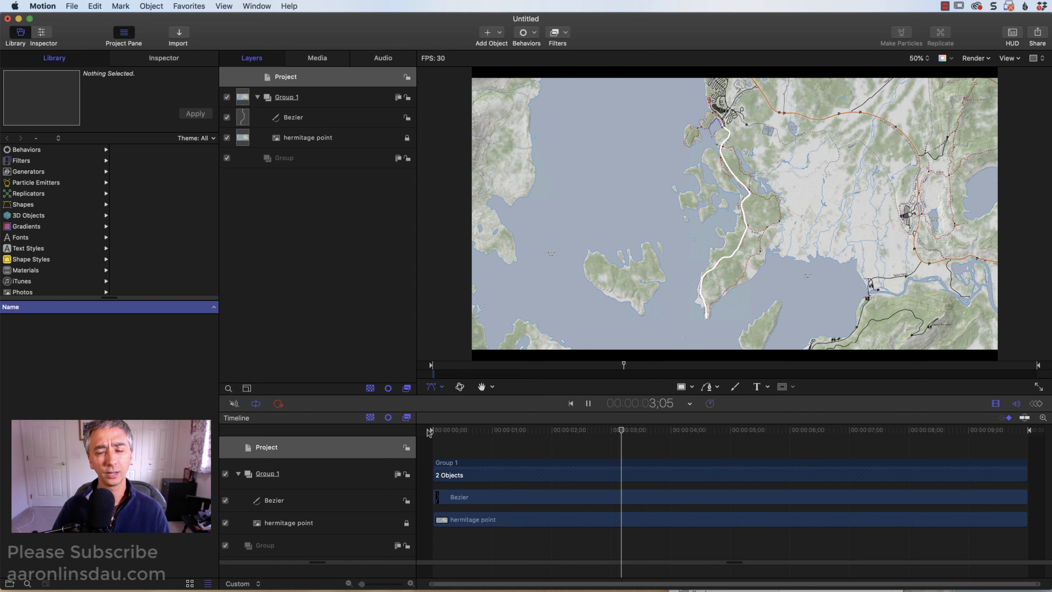
key("space")
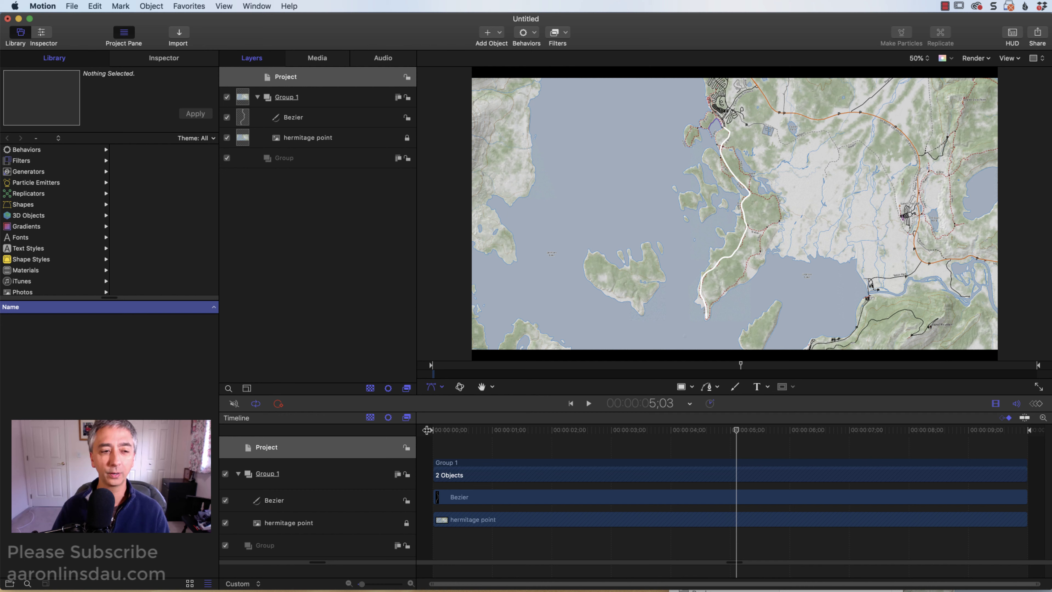
- Apply a Shape > Write On behavior to the Bezier layer, keeping its name Bezier
left_click(304, 501)
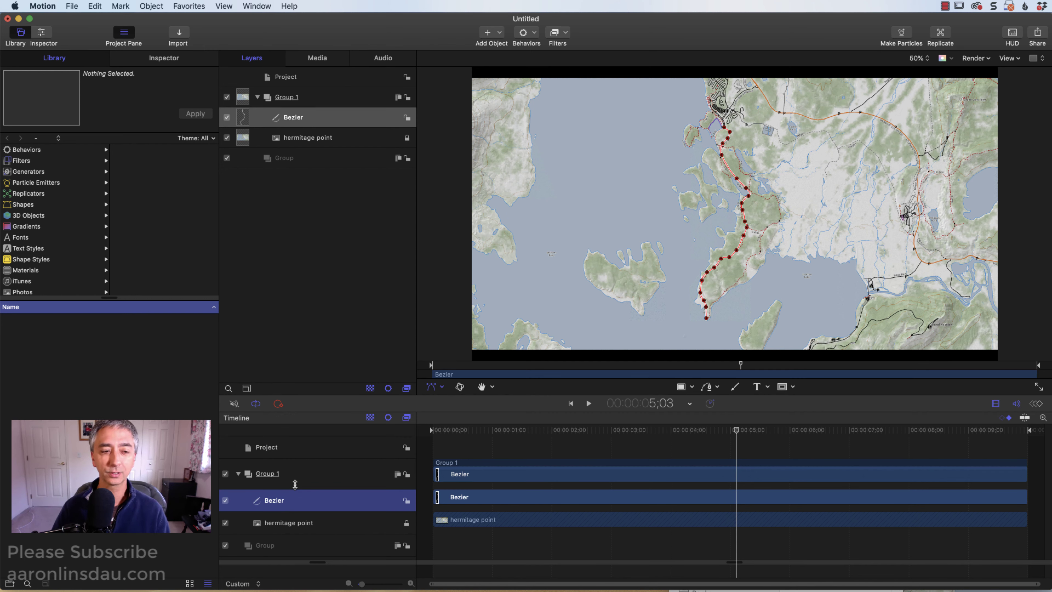
double_click(305, 500)
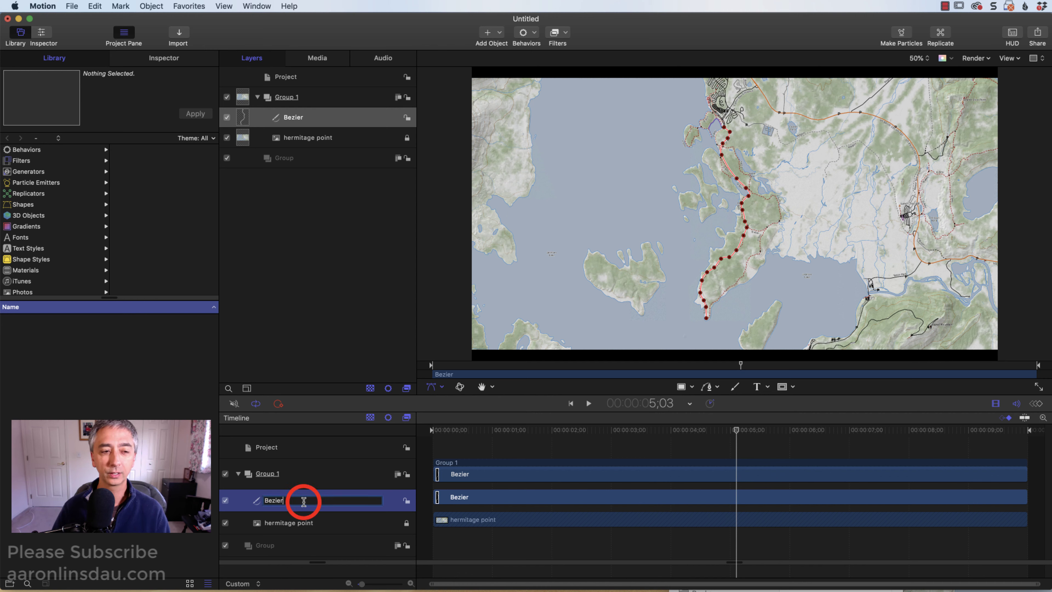
left_click(247, 504)
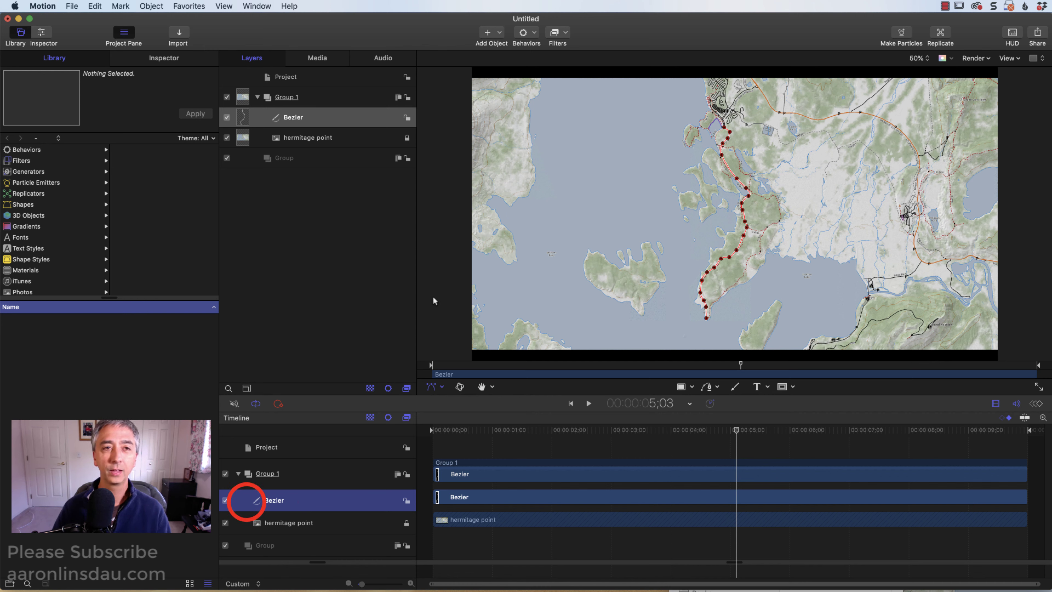
left_click(531, 31)
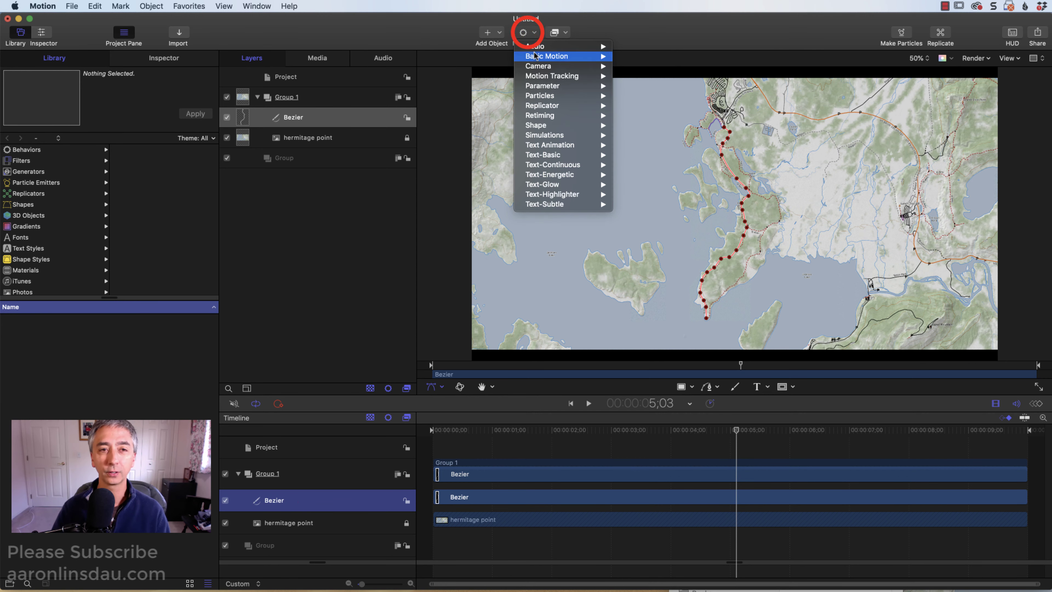
mouse_move(548, 128)
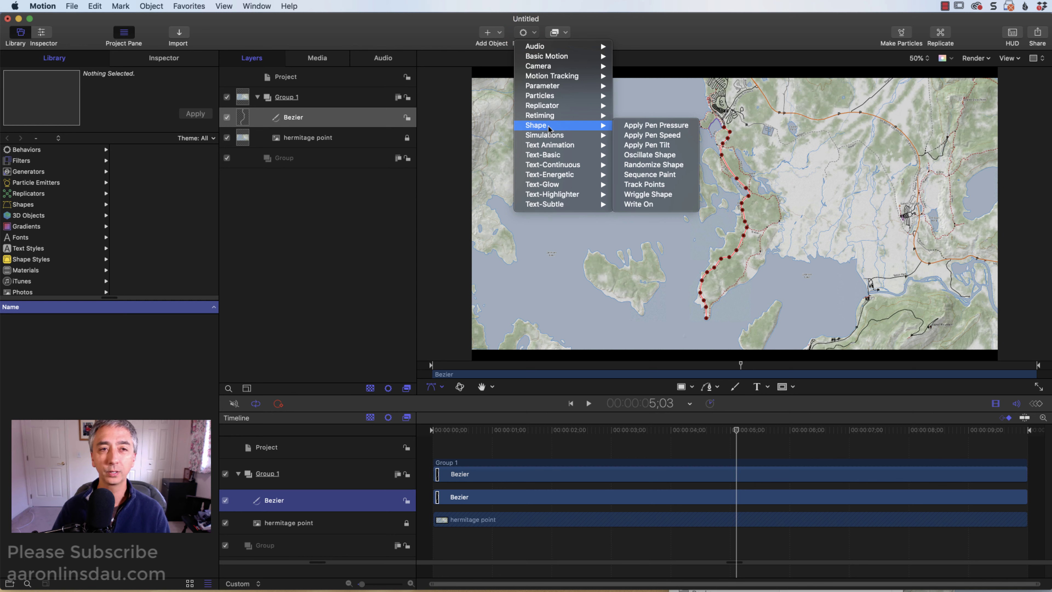
left_click(662, 205)
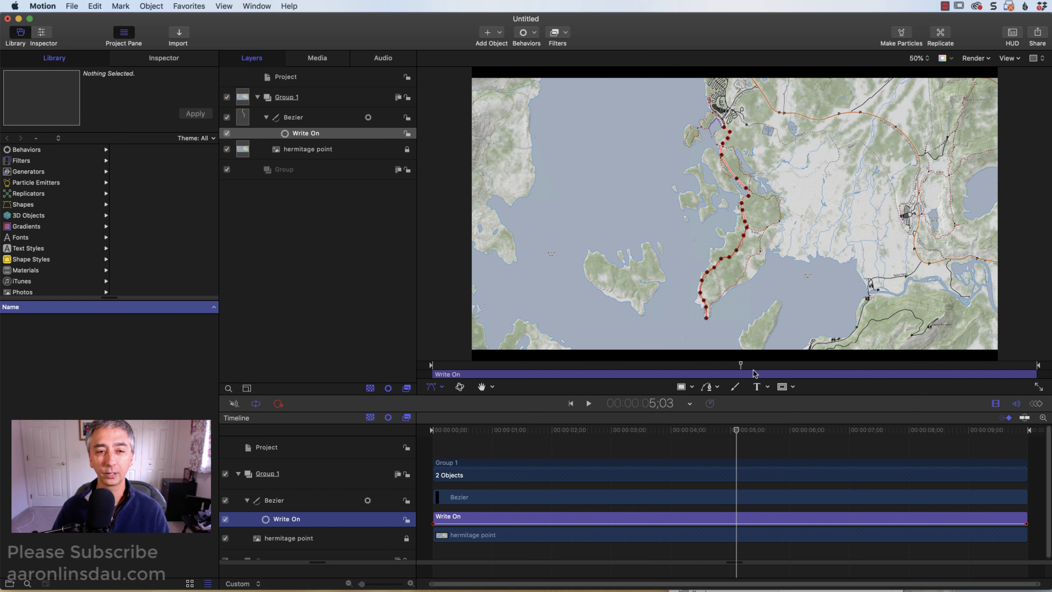
left_click(272, 447)
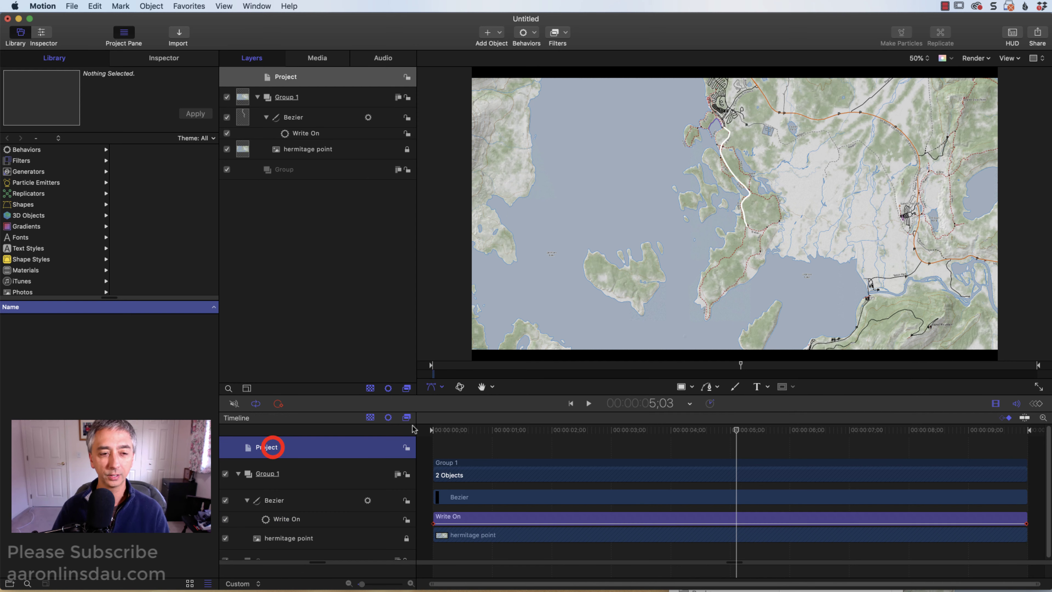
left_click(433, 430)
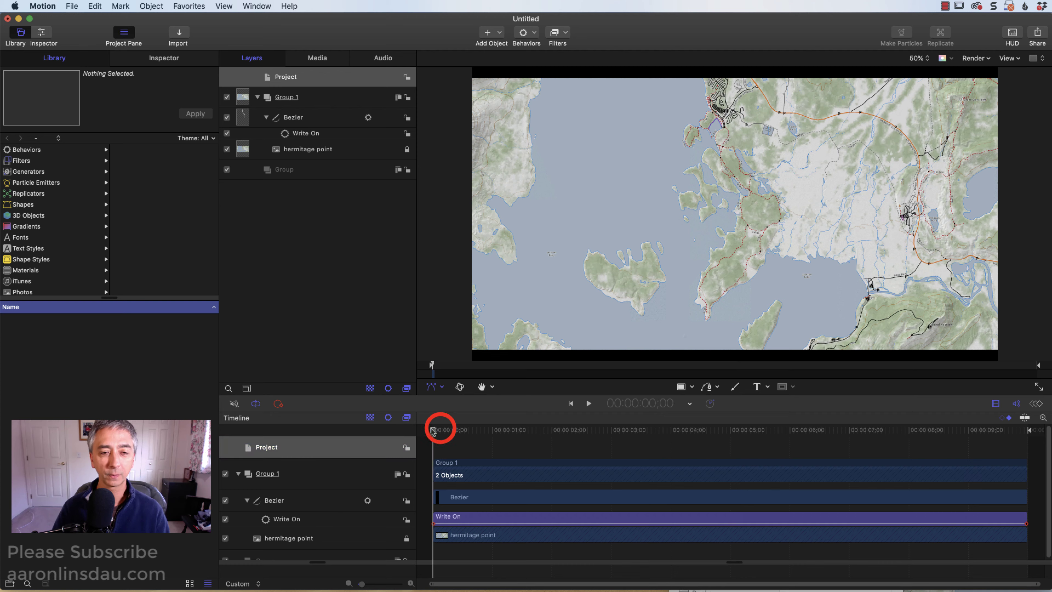
key("space")
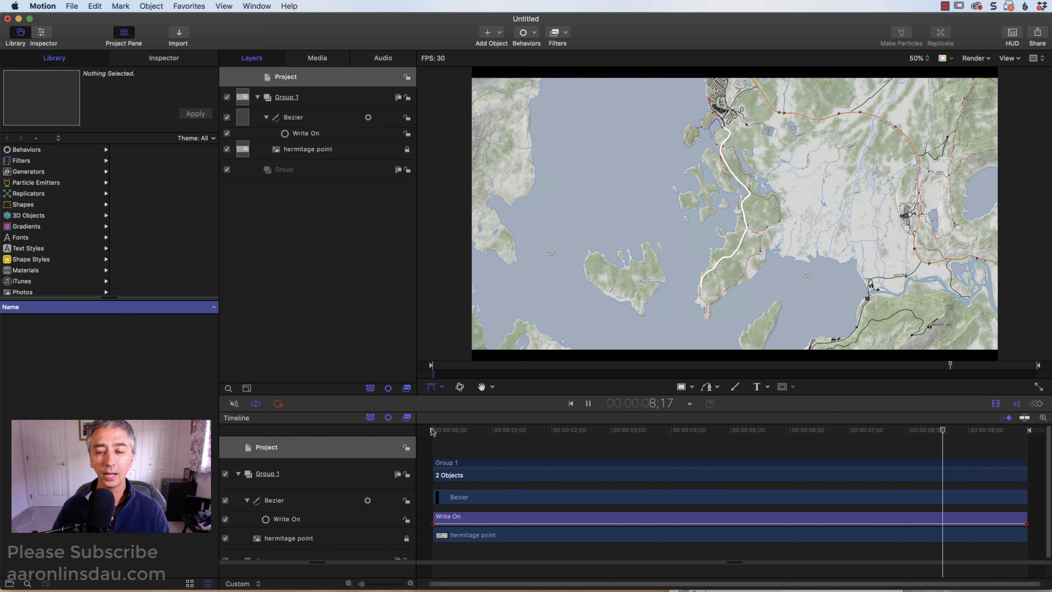
key("space")
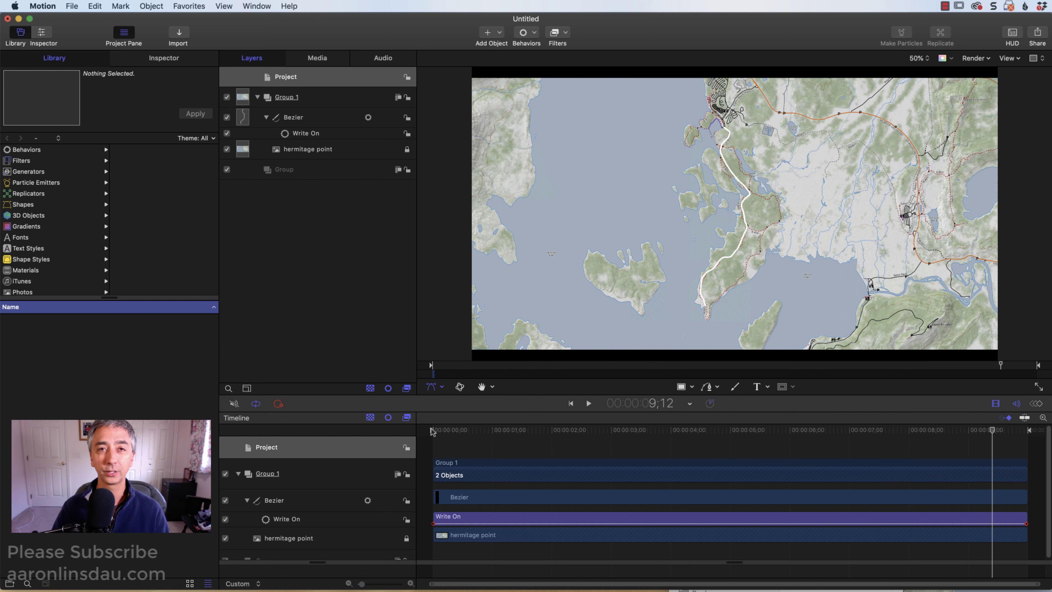
left_click(312, 520)
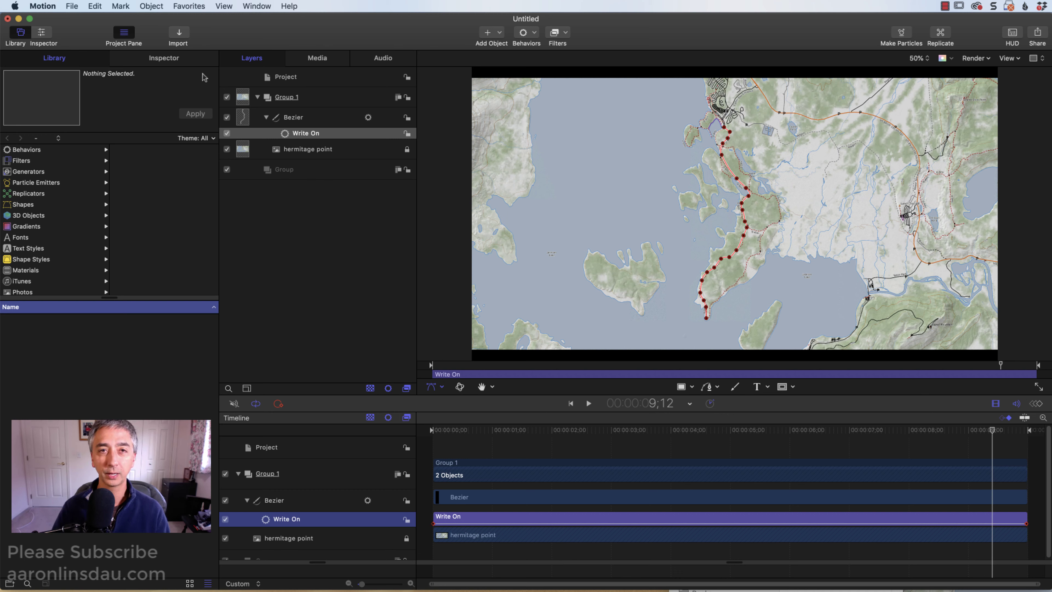
- In the Inspector's Shape style settings, change the Bezier outline brush colour to red
left_click(163, 58)
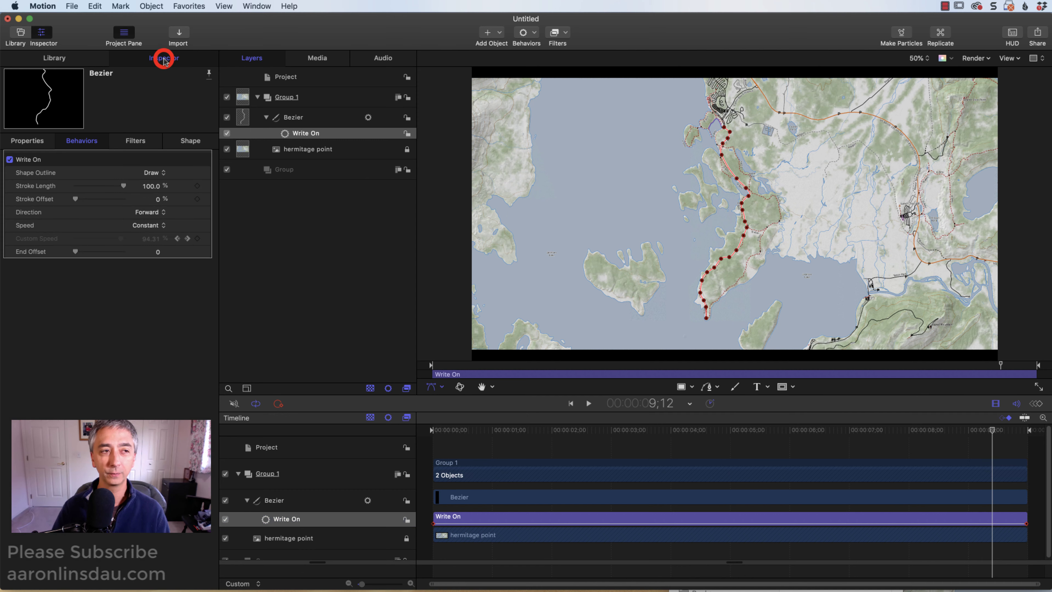
left_click(190, 141)
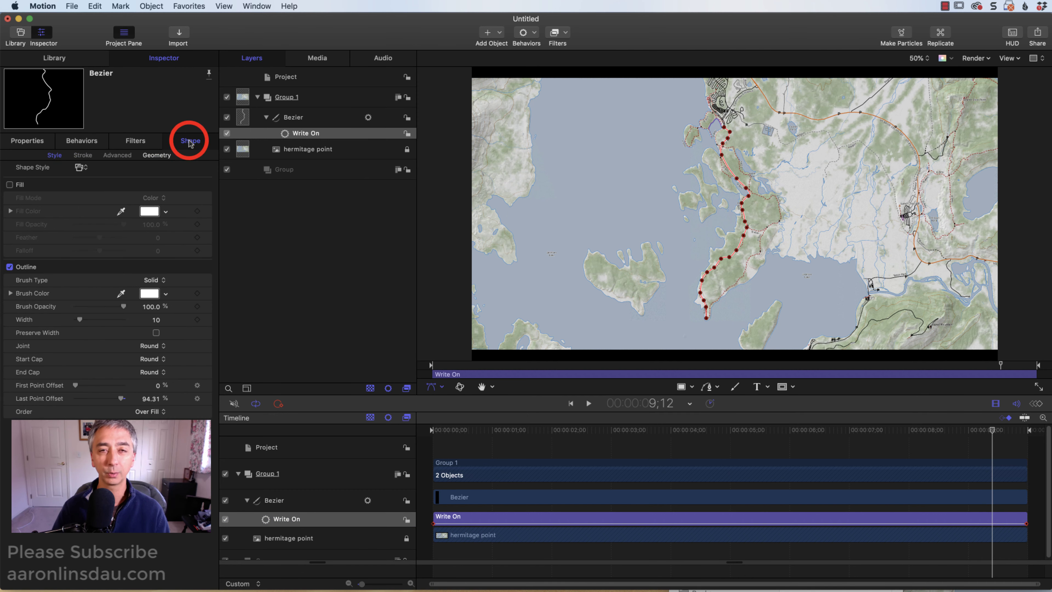
left_click(147, 295)
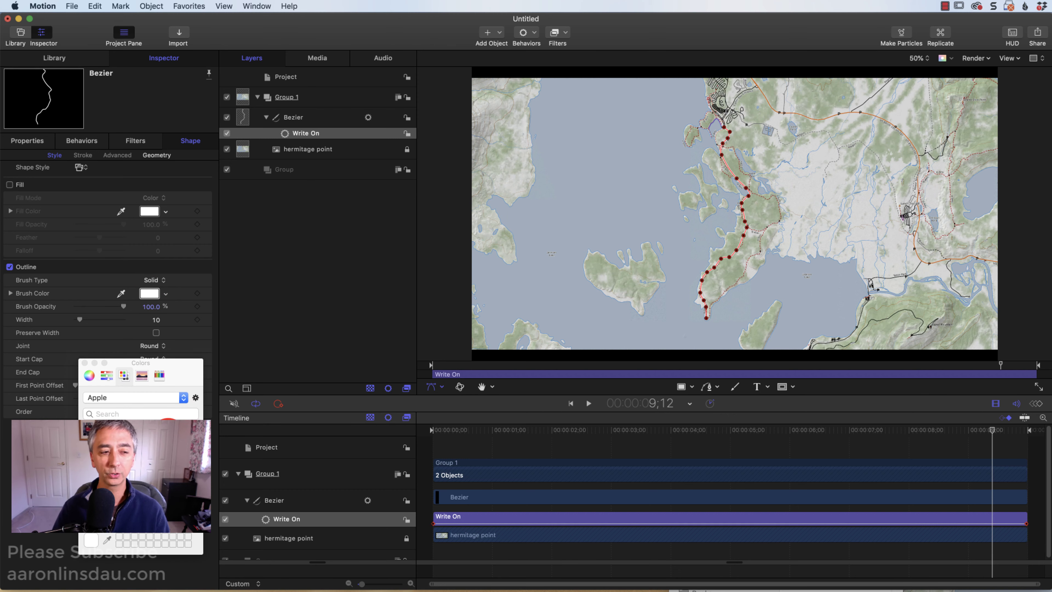
left_click(116, 443)
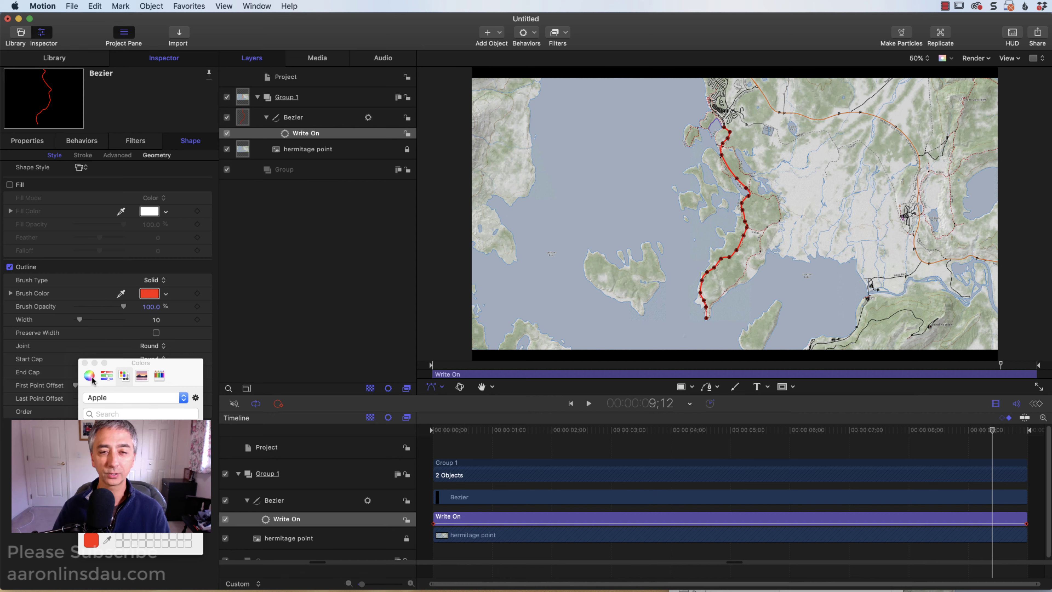
left_click(85, 364)
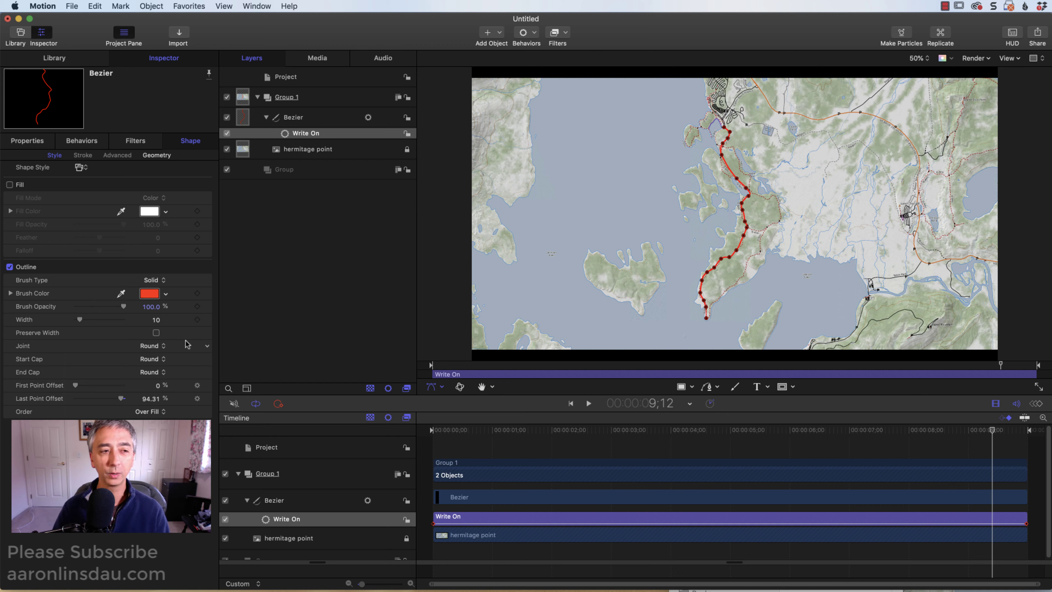
- Set stroke width to 25 and add an Arrow end cap with 626% length, about 150% width
left_click_drag(80, 323, 87, 322)
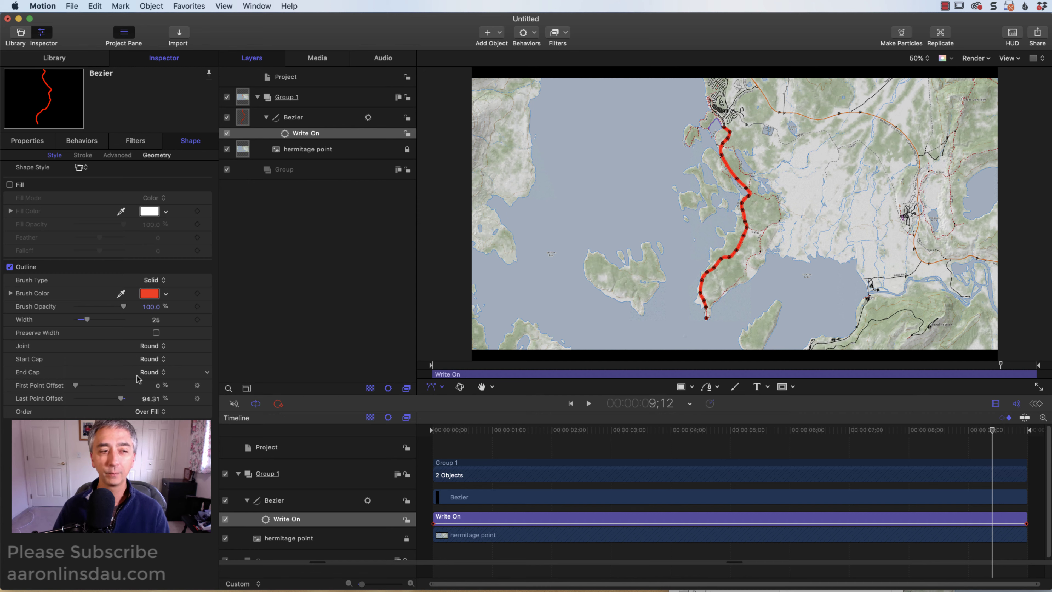
left_click(151, 372)
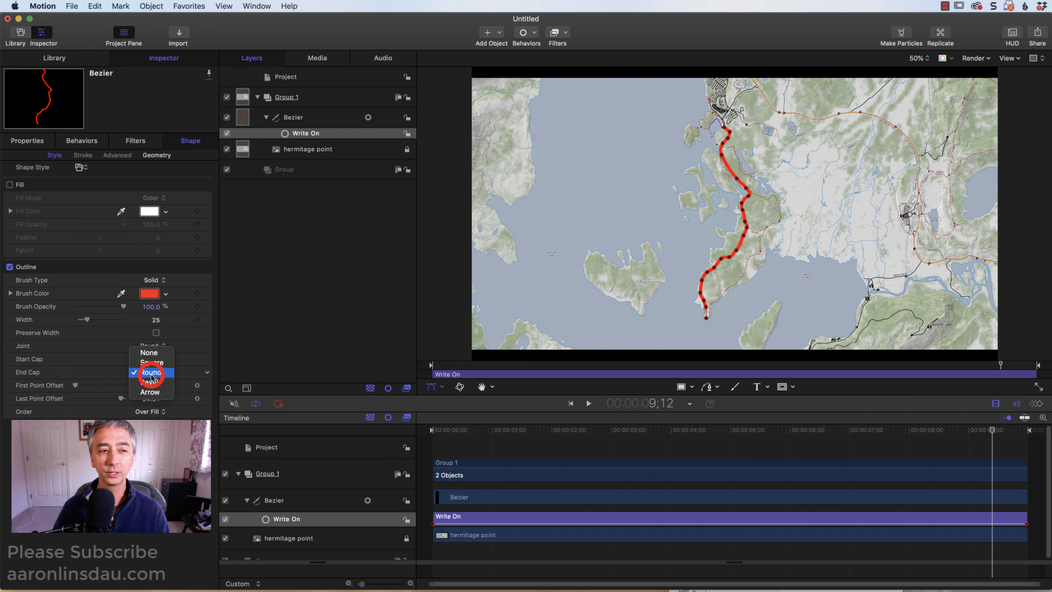
left_click(152, 392)
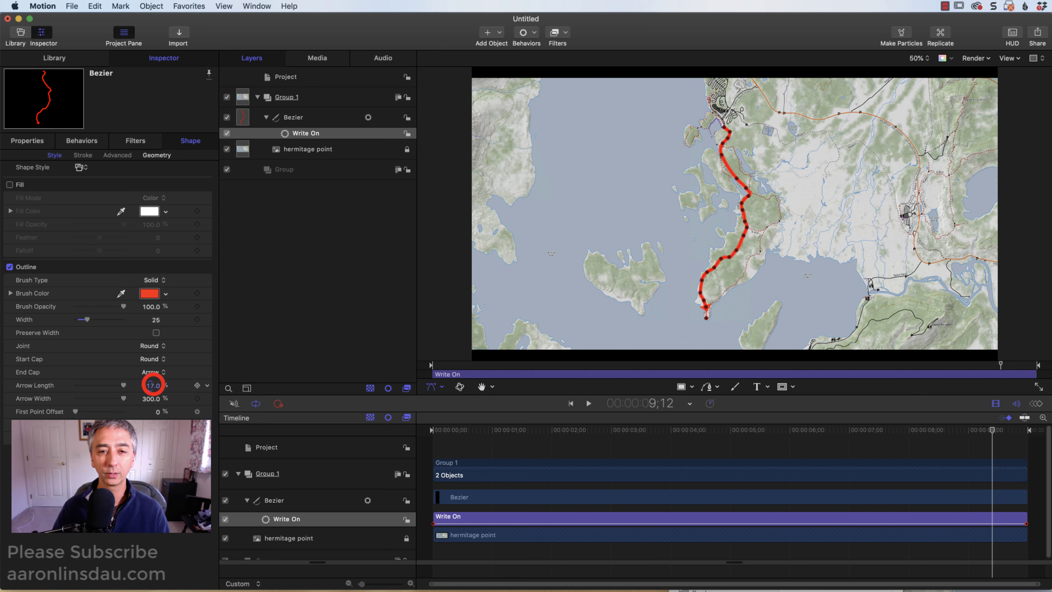
left_click_drag(153, 384, 124, 399)
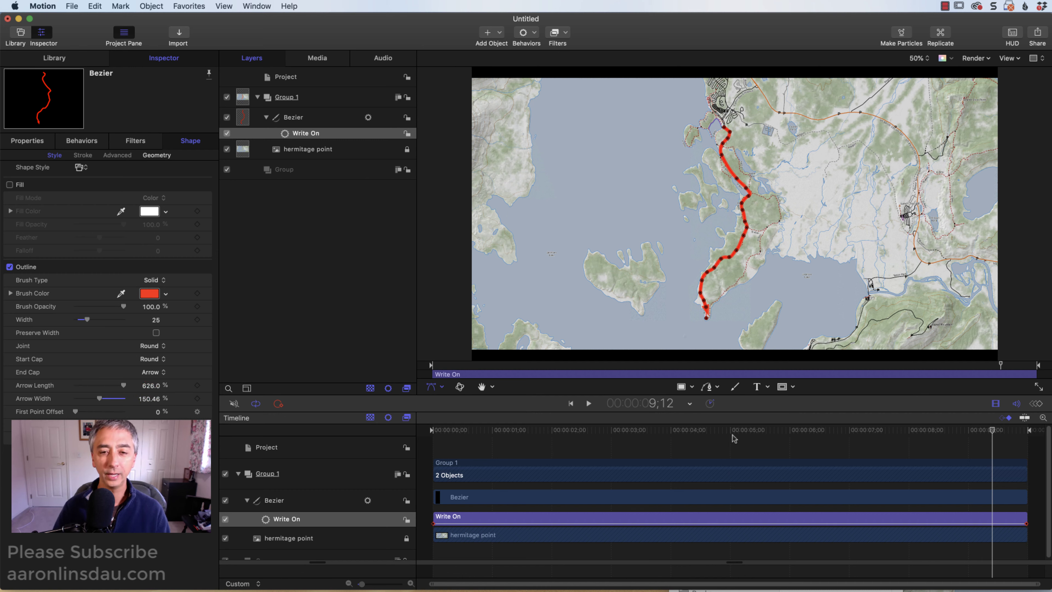
left_click_drag(732, 433, 424, 437)
key("space")
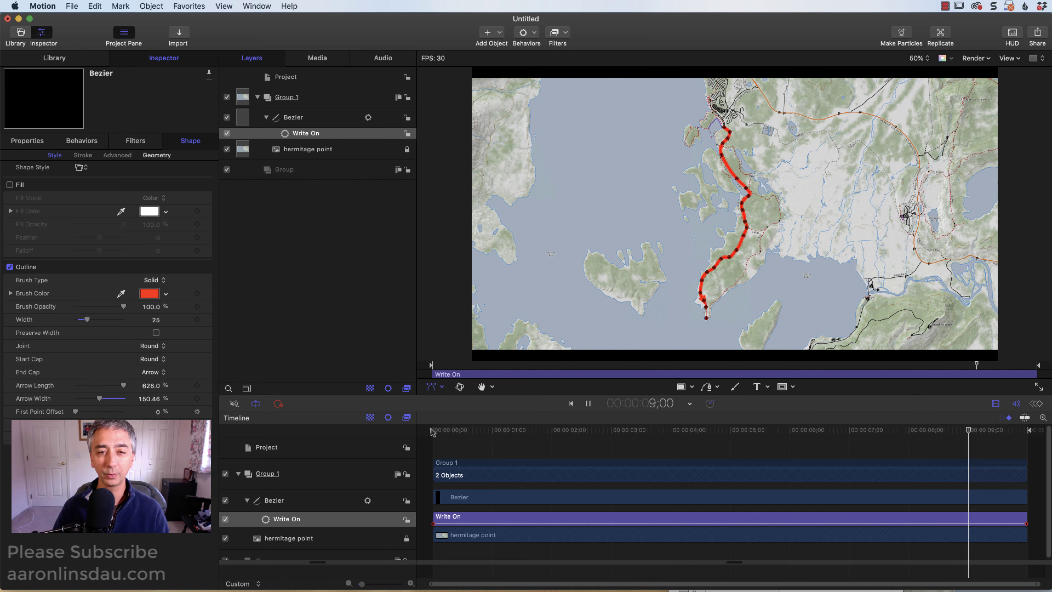
key("space")
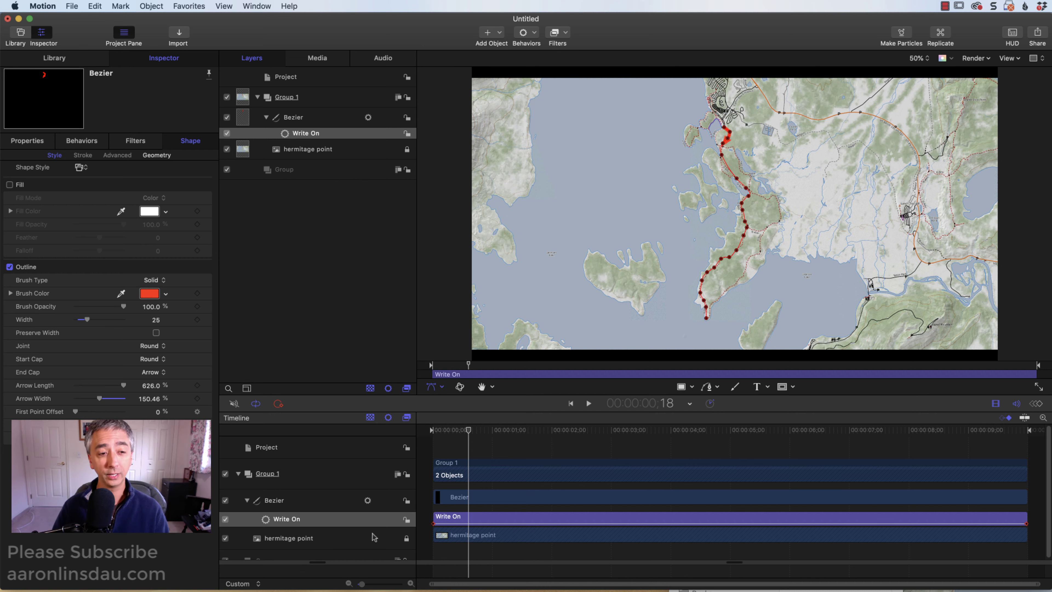
- Shorten the Write On behavior in the Timeline so it ends at about 8;02
left_click(346, 521)
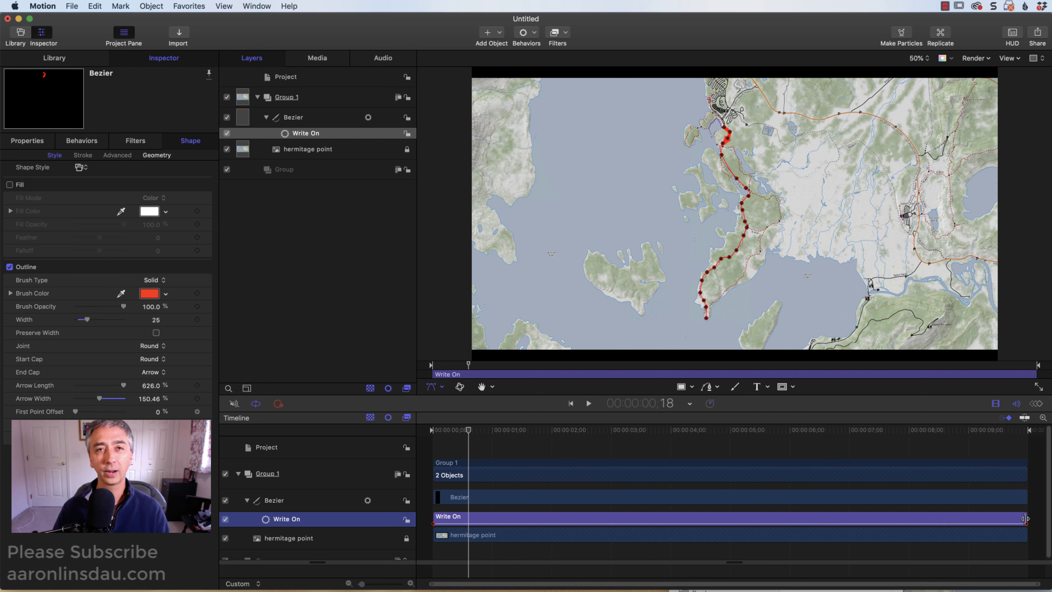
left_click_drag(1025, 518, 906, 519)
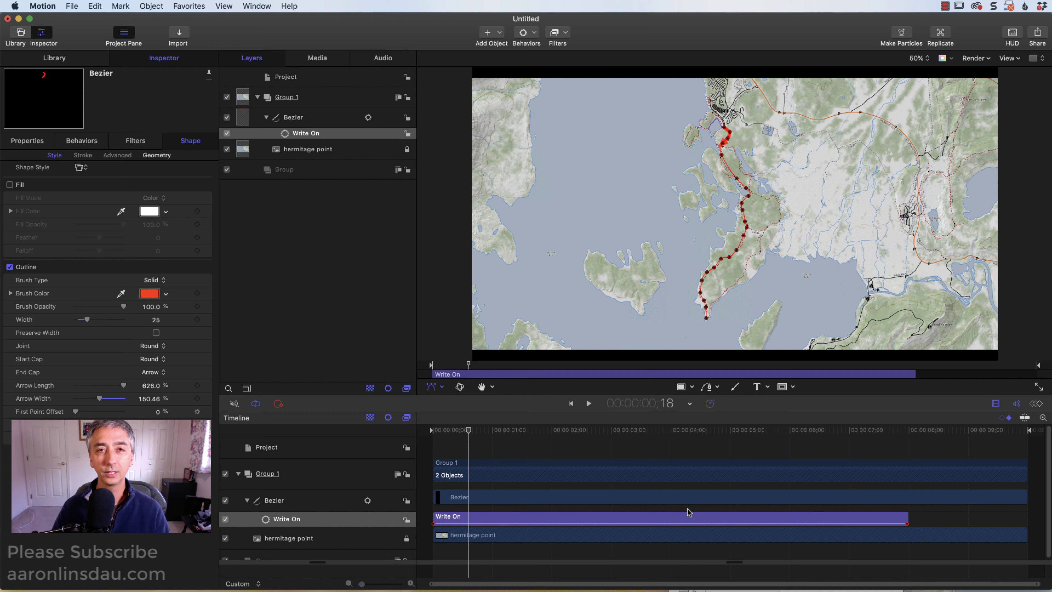
left_click(308, 443)
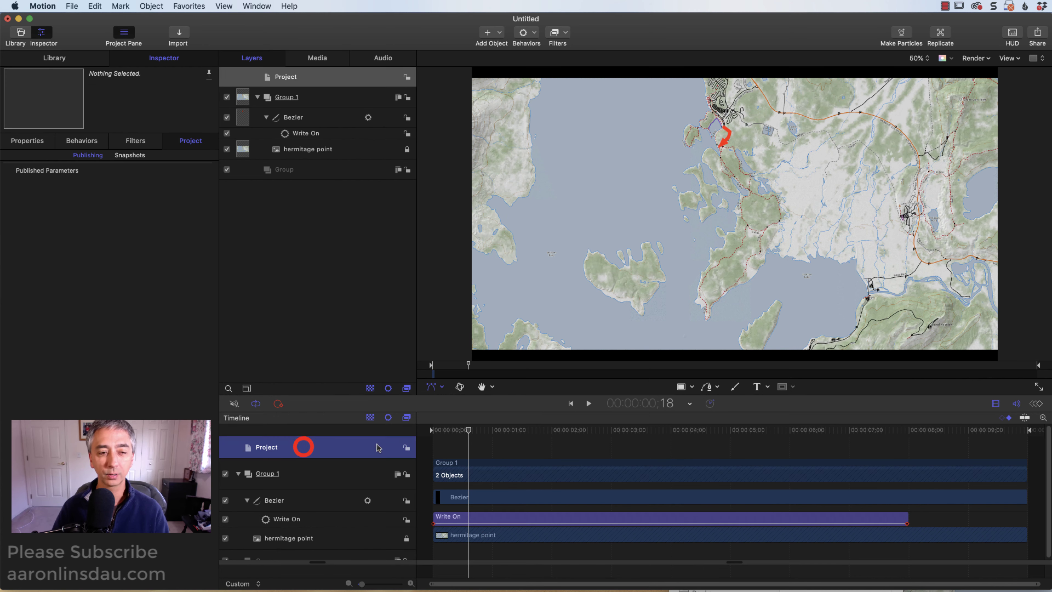
left_click_drag(469, 430, 430, 433)
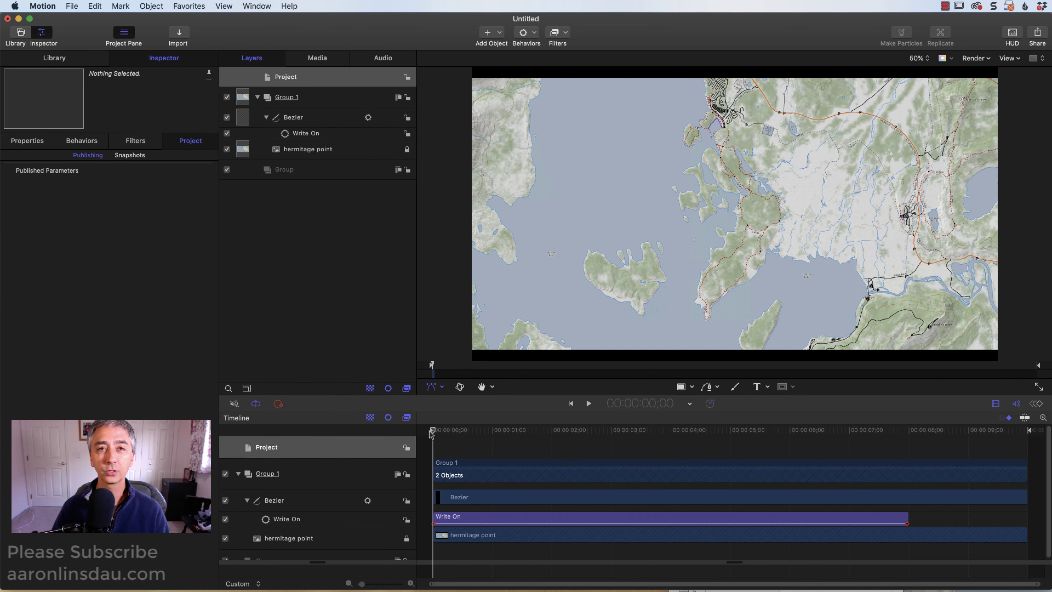
key("space")
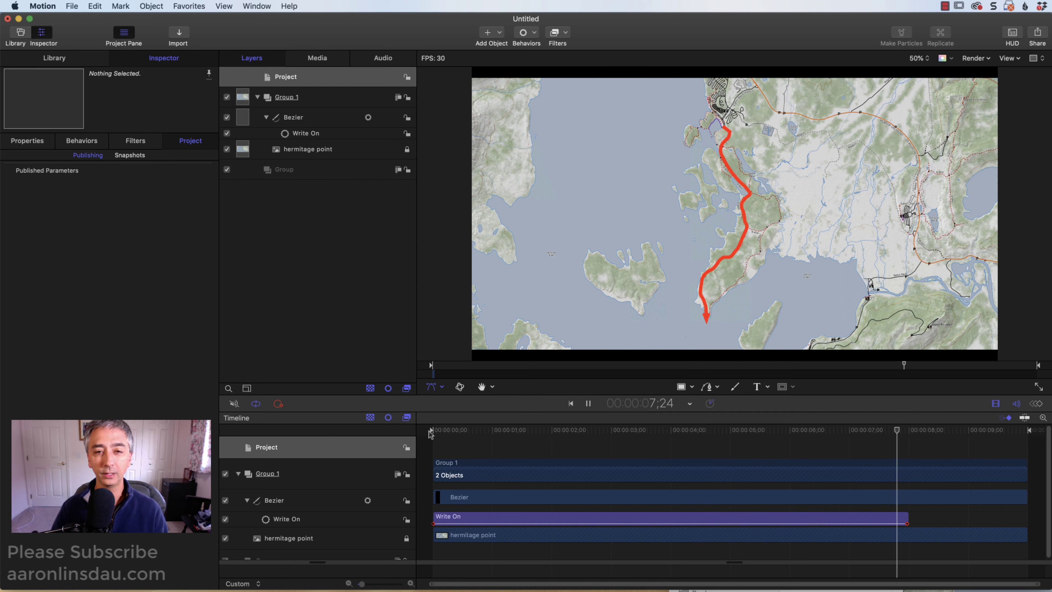
key("space")
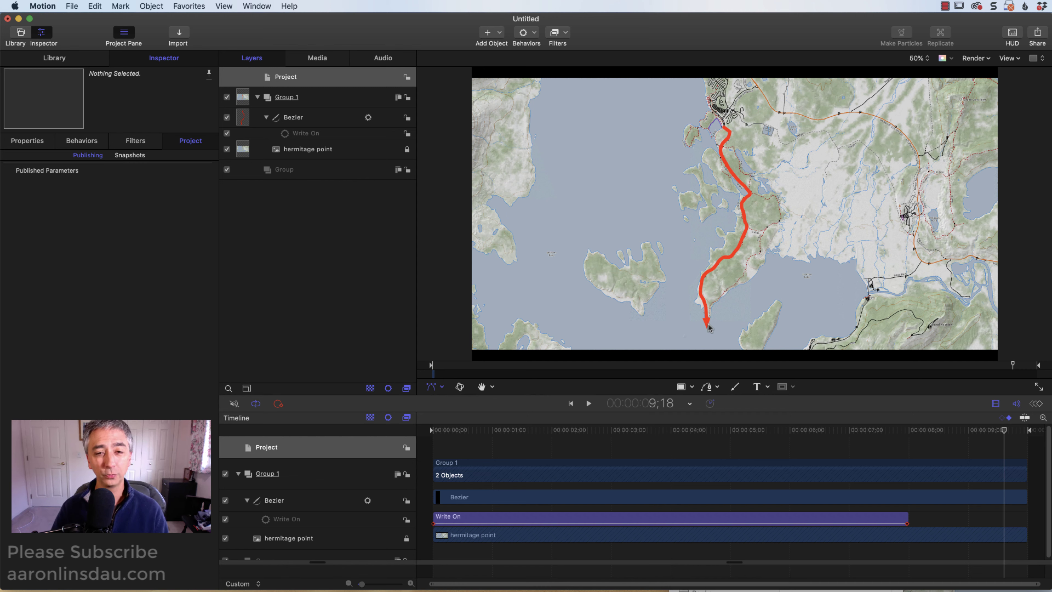
left_click(297, 527)
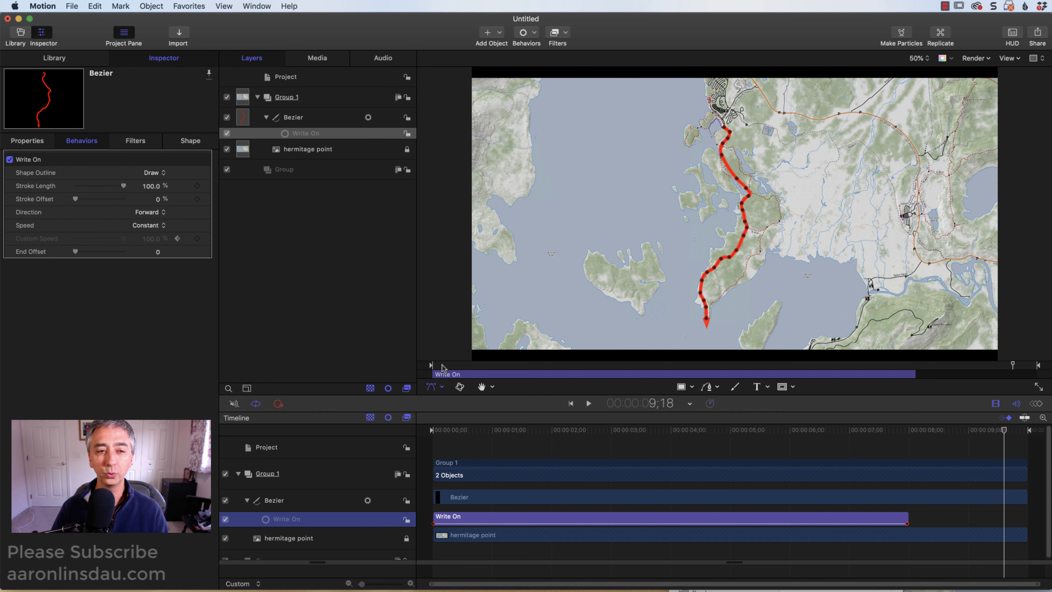
- Using the Edit Points tool, move the Bezier path's last control point slightly lower
left_click(442, 388)
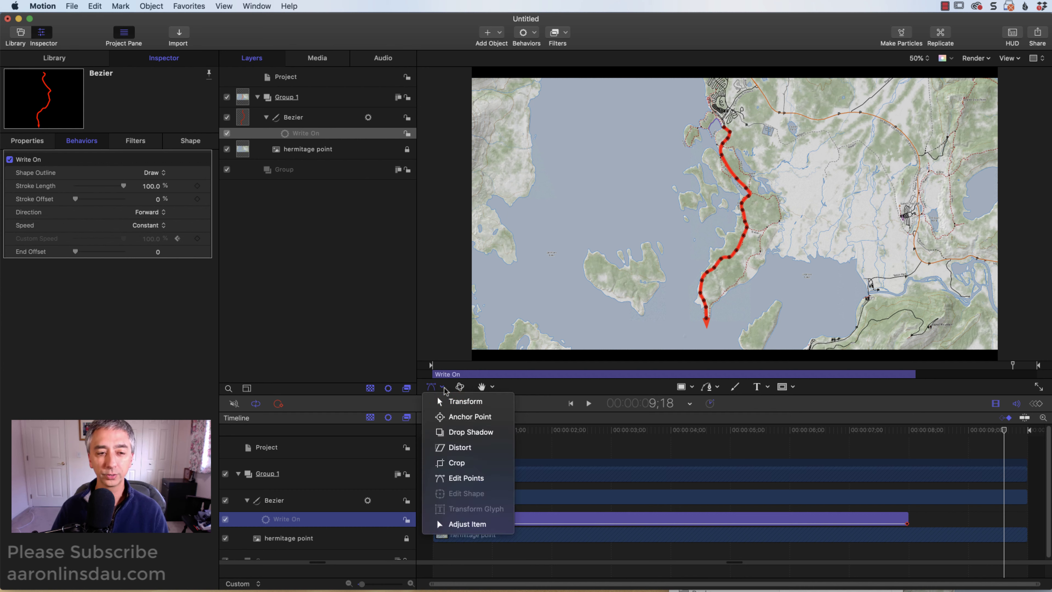
left_click(460, 478)
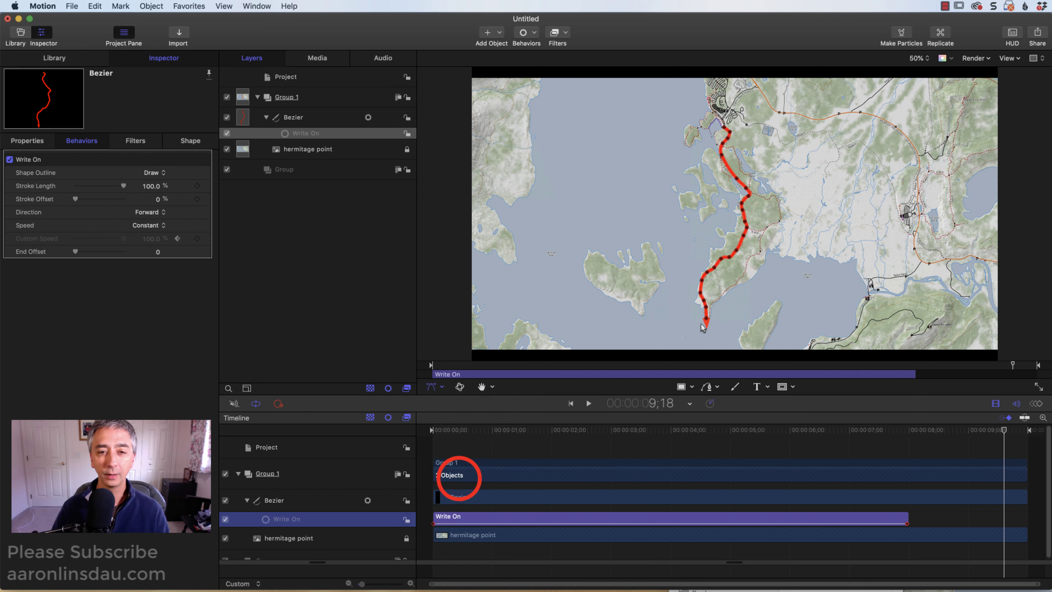
left_click(705, 311)
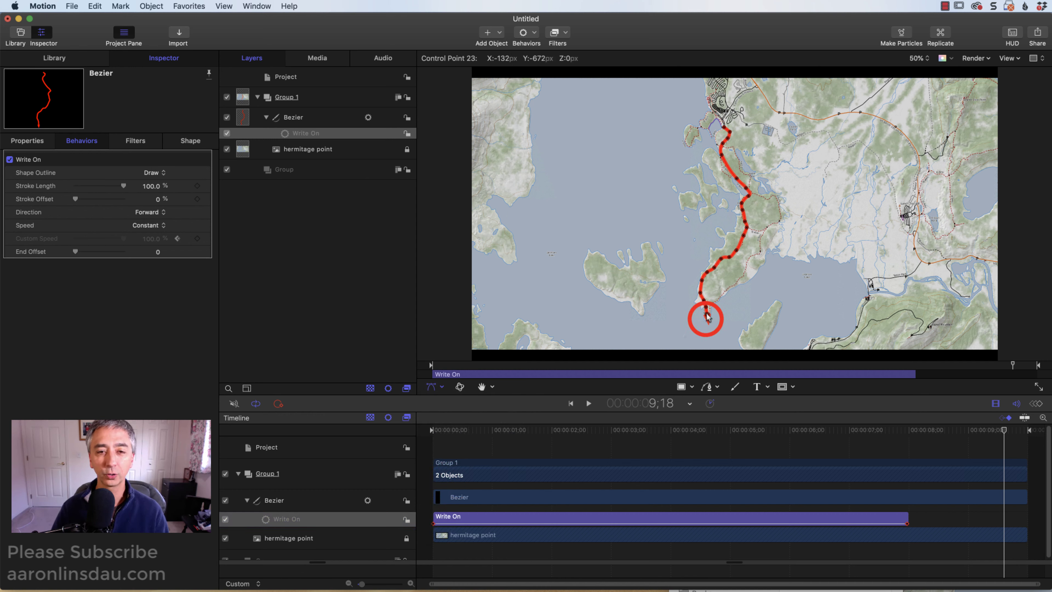
left_click_drag(706, 308, 707, 314)
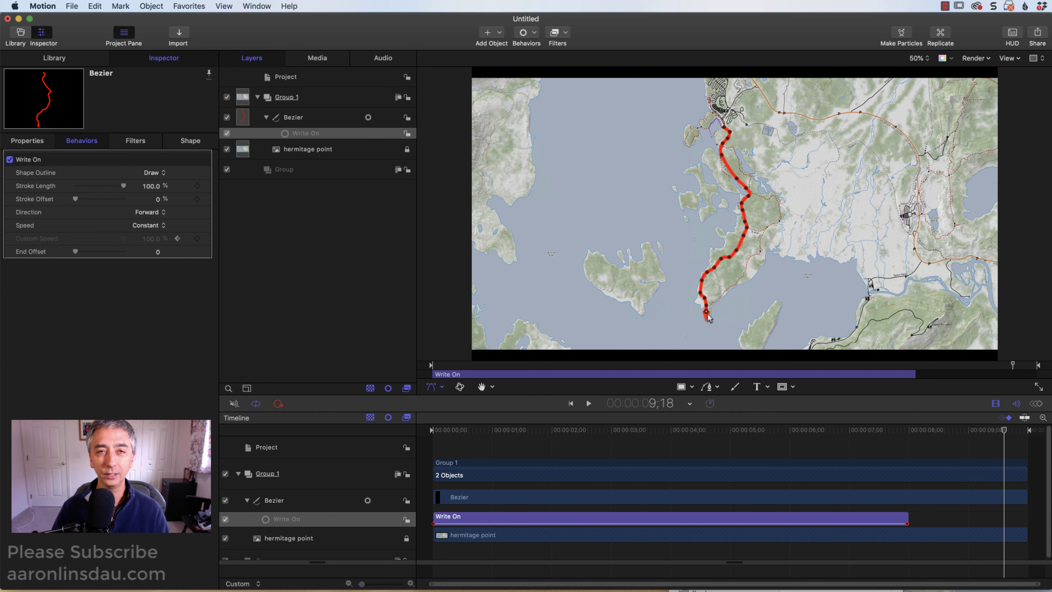
left_click_drag(771, 434, 476, 433)
left_click(320, 451)
key("space")
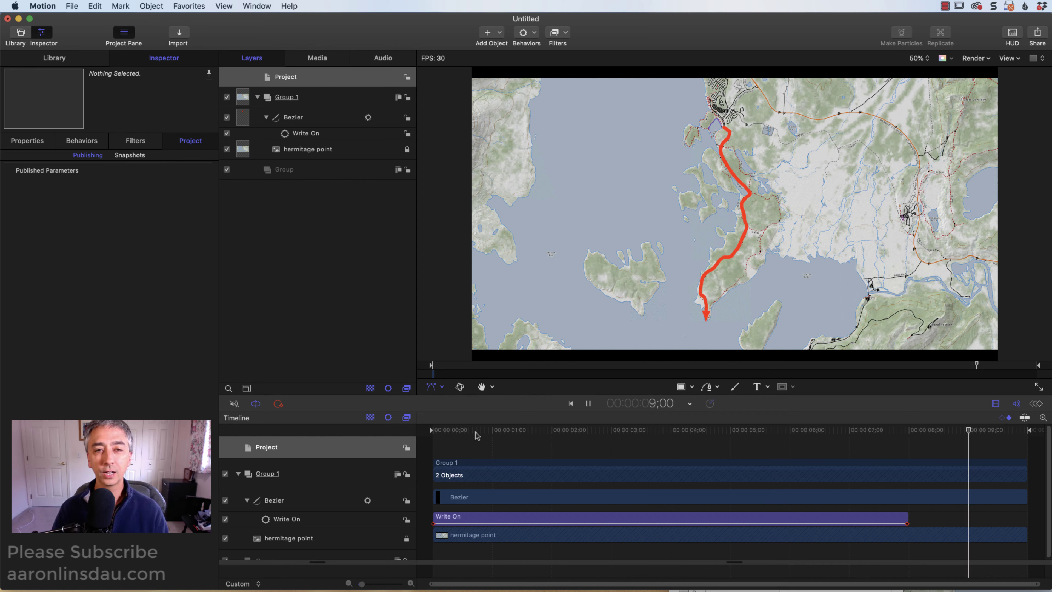
key("space")
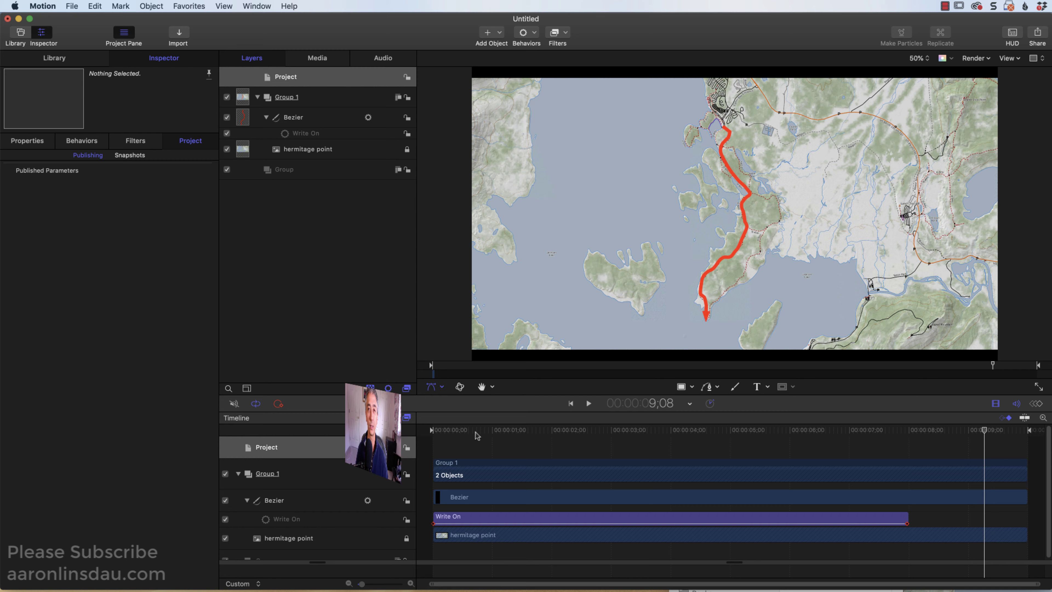